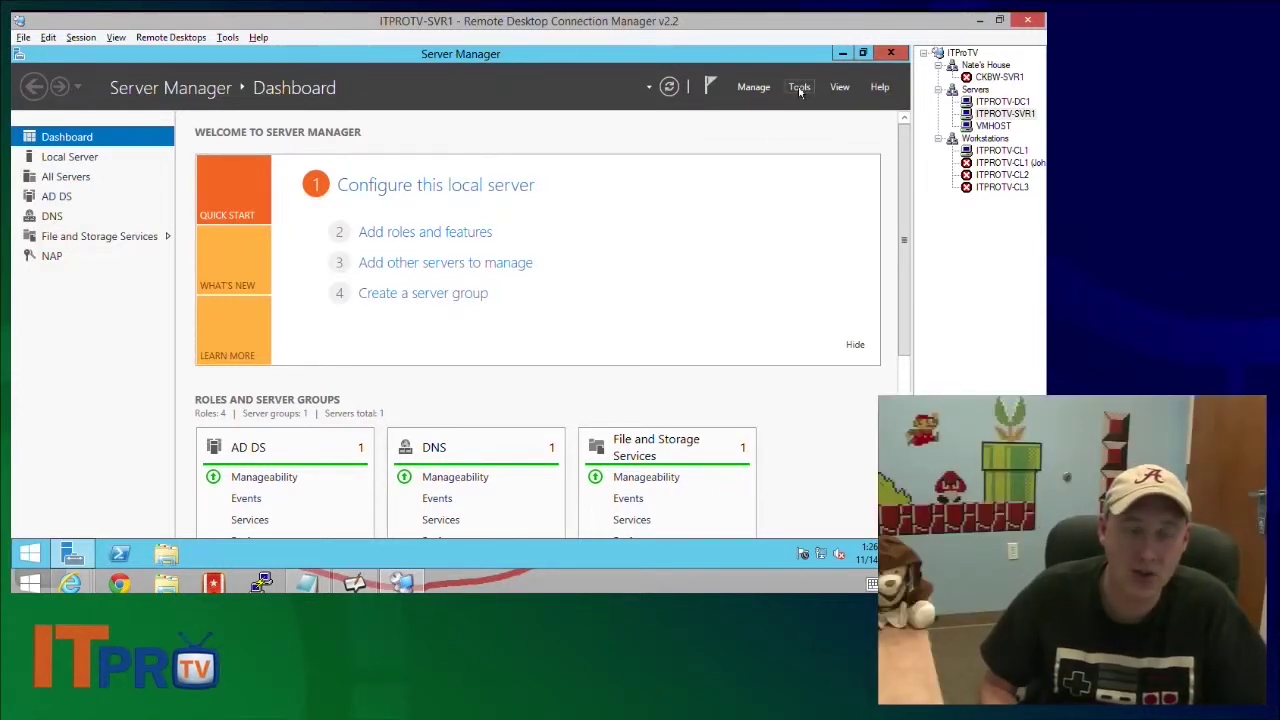
Launch DNS Manager maximized and expand ITPROTV-SRV1's Forward Lookup Zones.
click(799, 88)
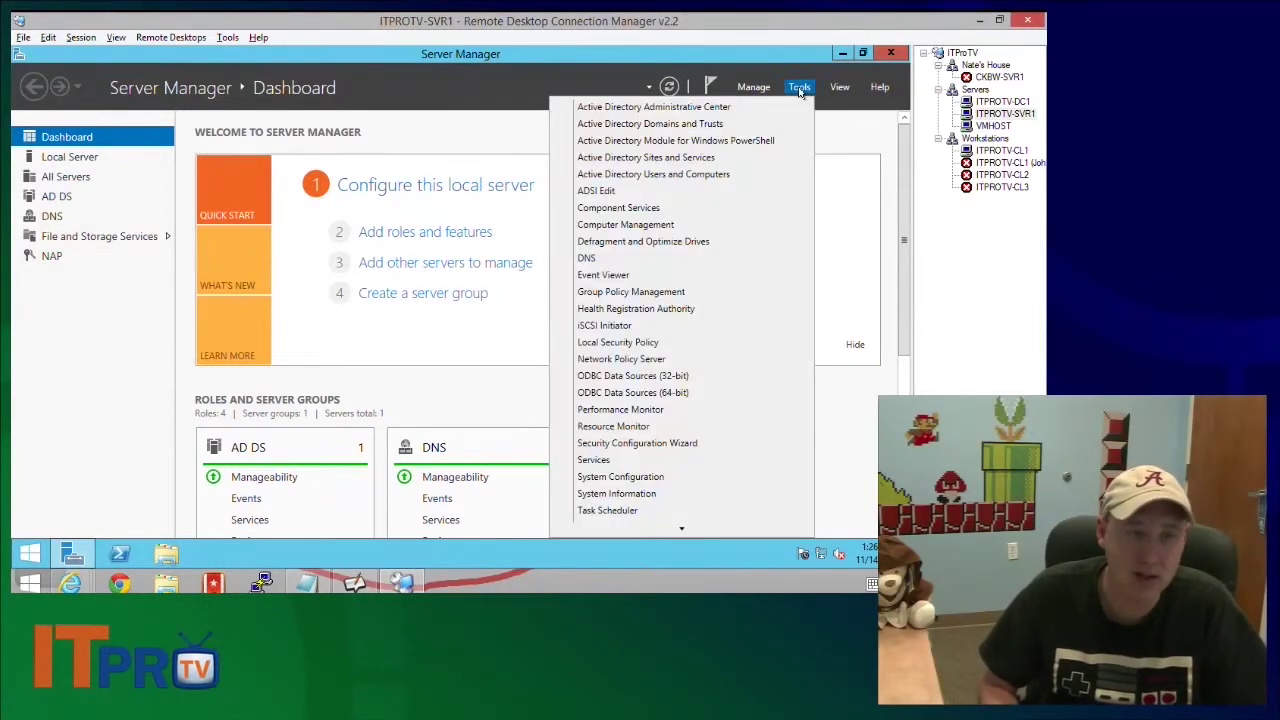
click(590, 258)
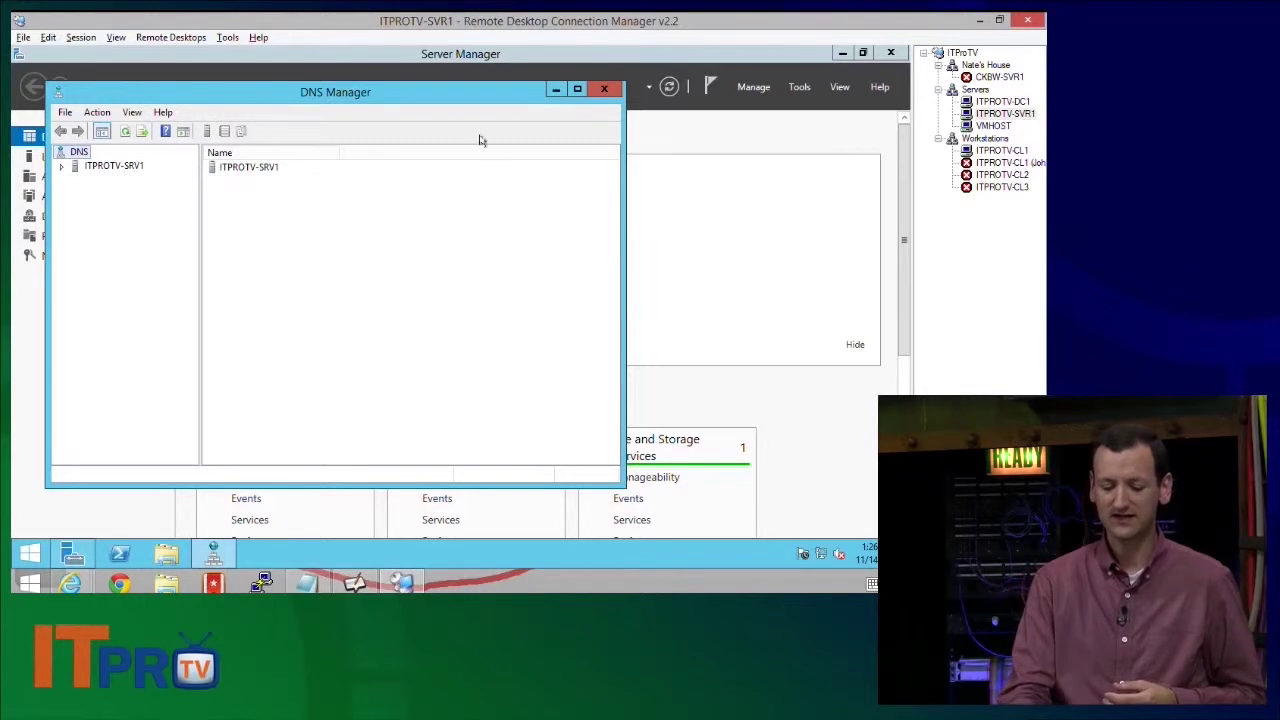
double_click(453, 93)
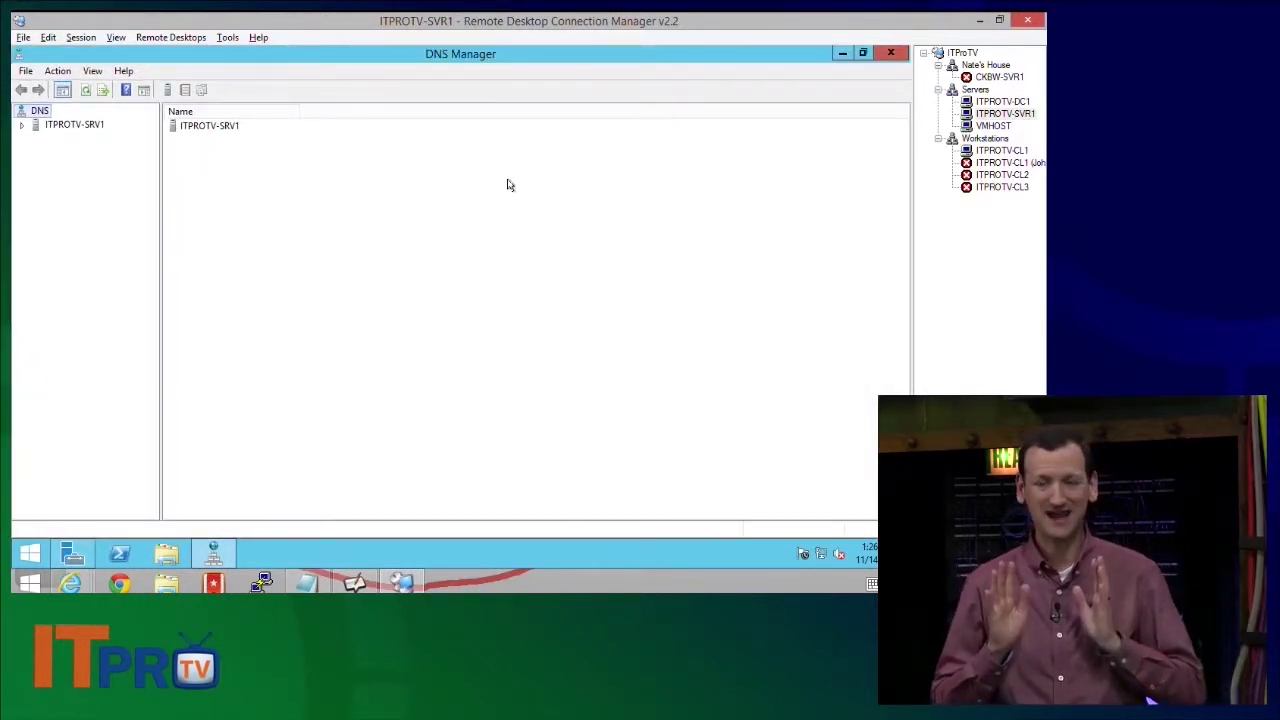
click(19, 126)
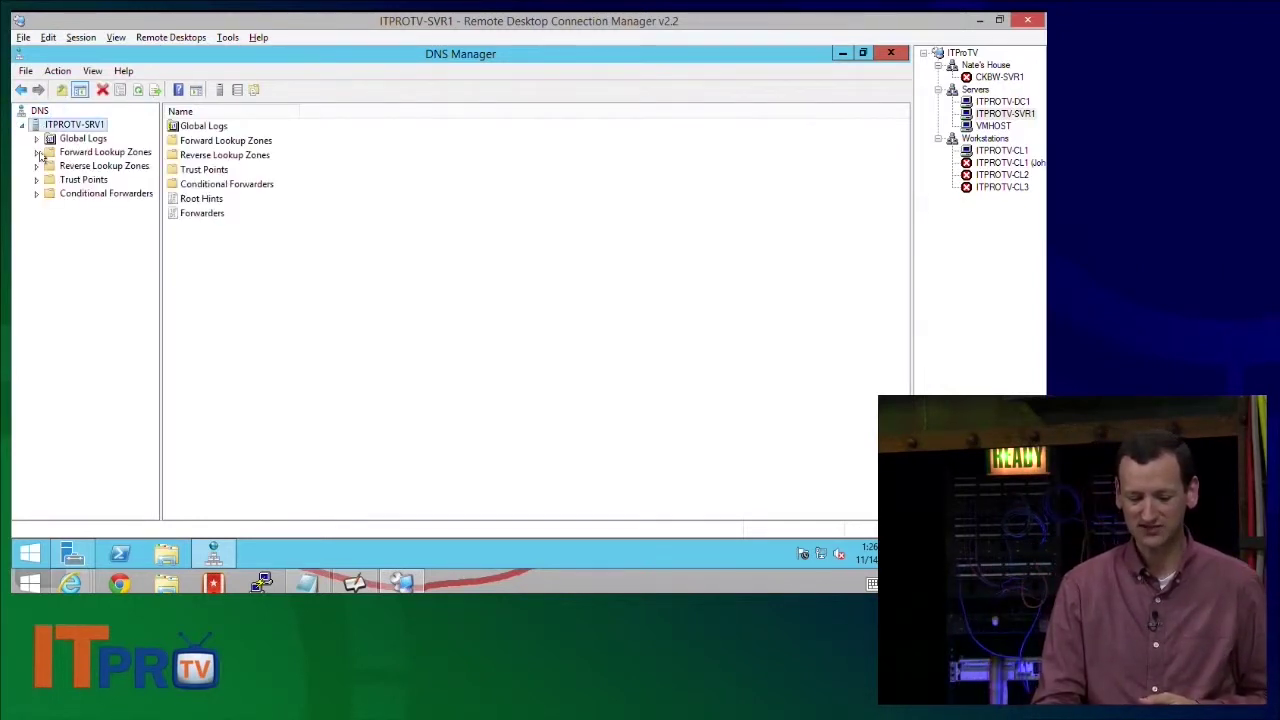
click(35, 154)
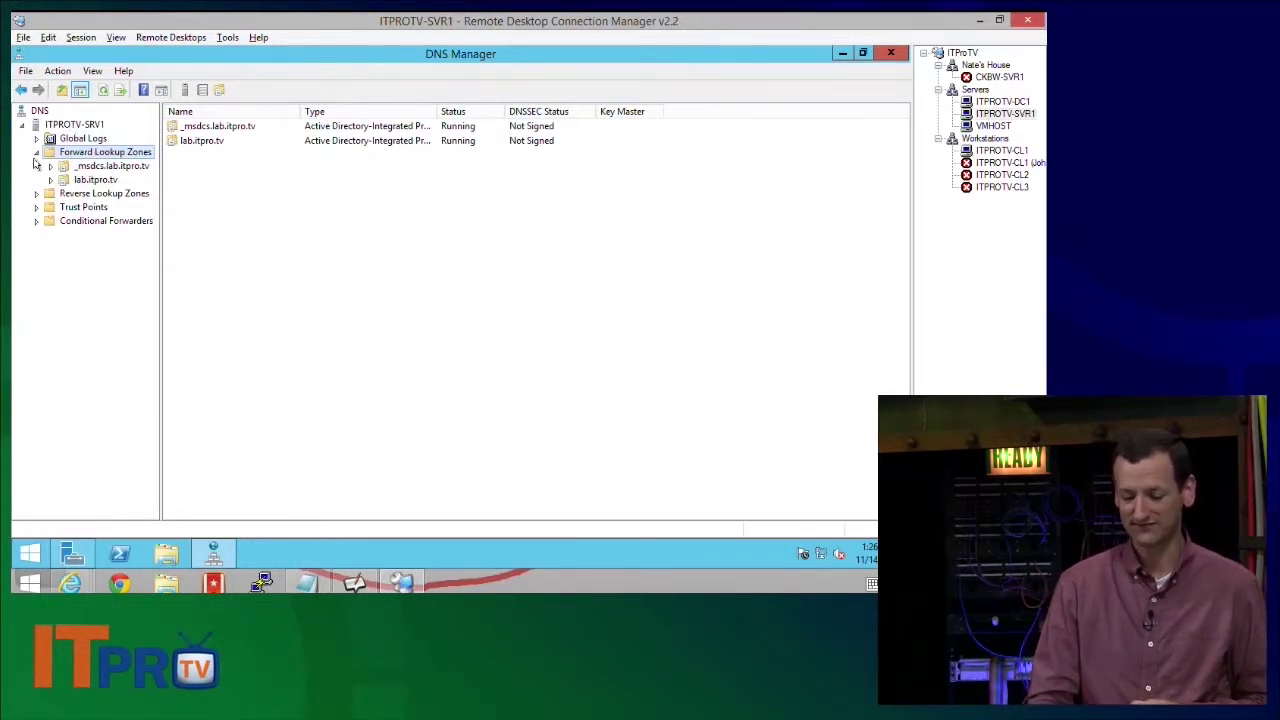
Browse lab.itpro.tv's _sites, _tcp and _udp folders, then the dc folder of _msdcs.lab.itpro.tv.
click(100, 180)
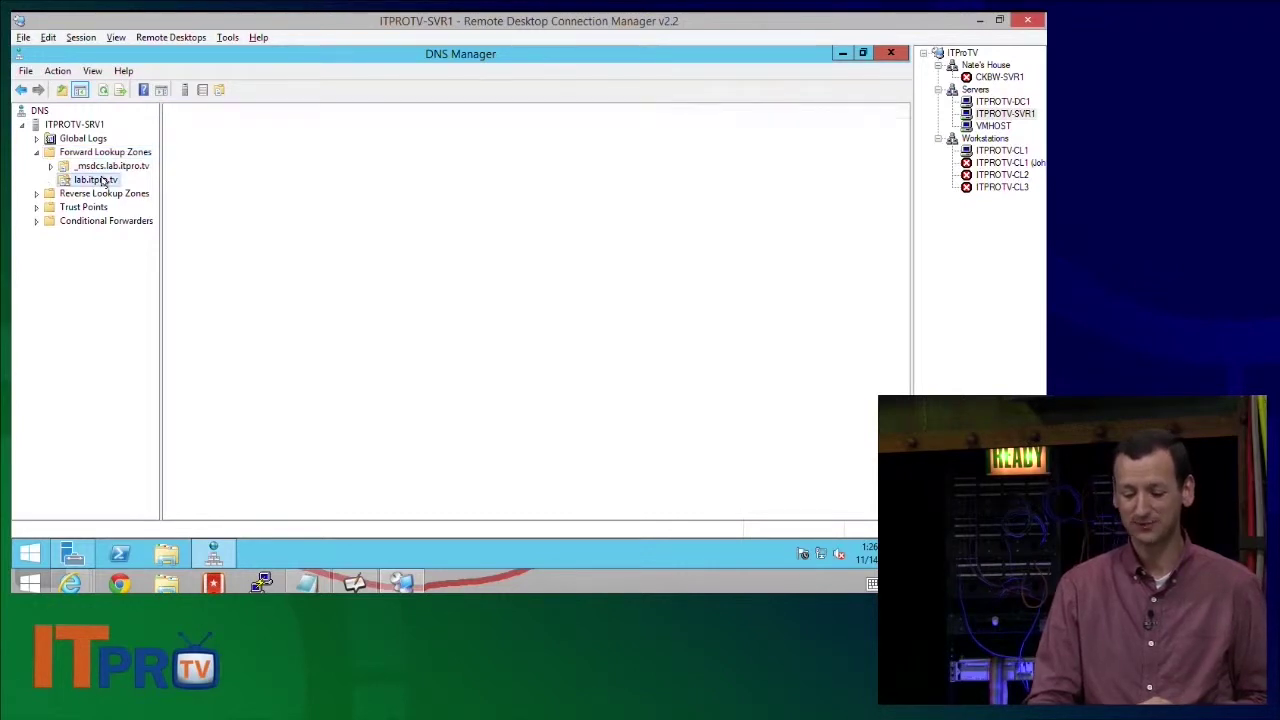
click(49, 181)
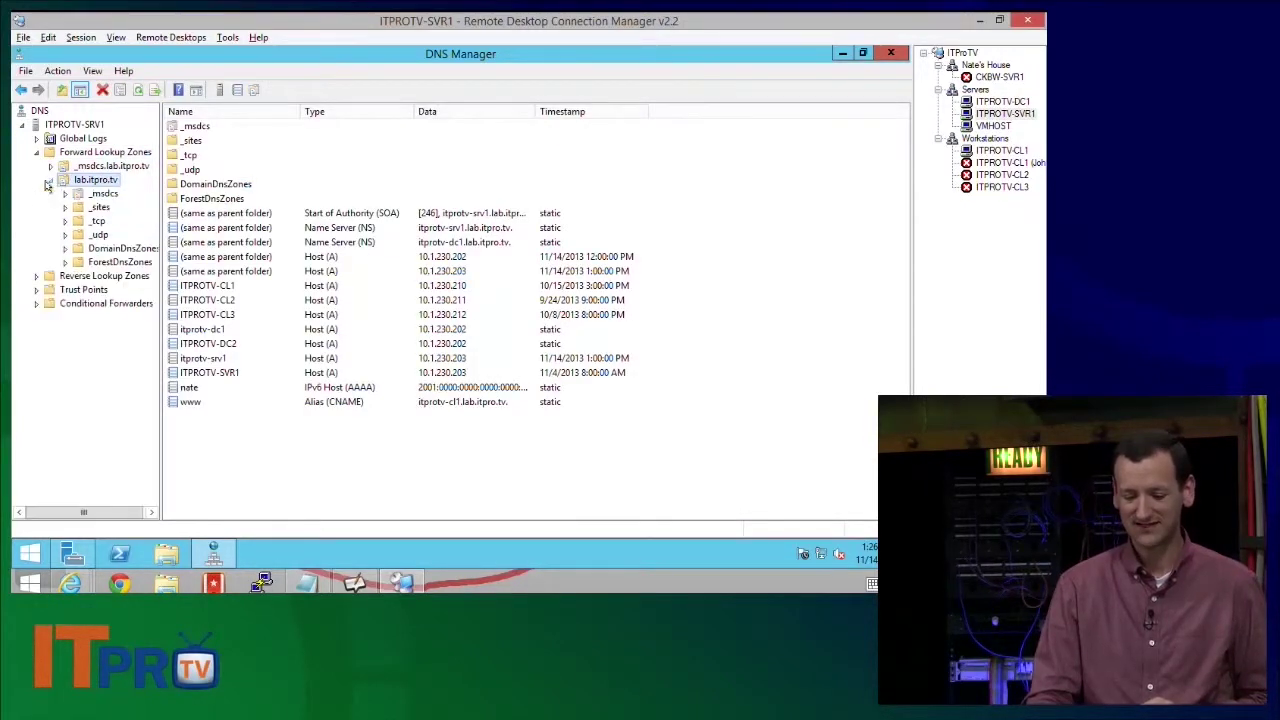
click(99, 207)
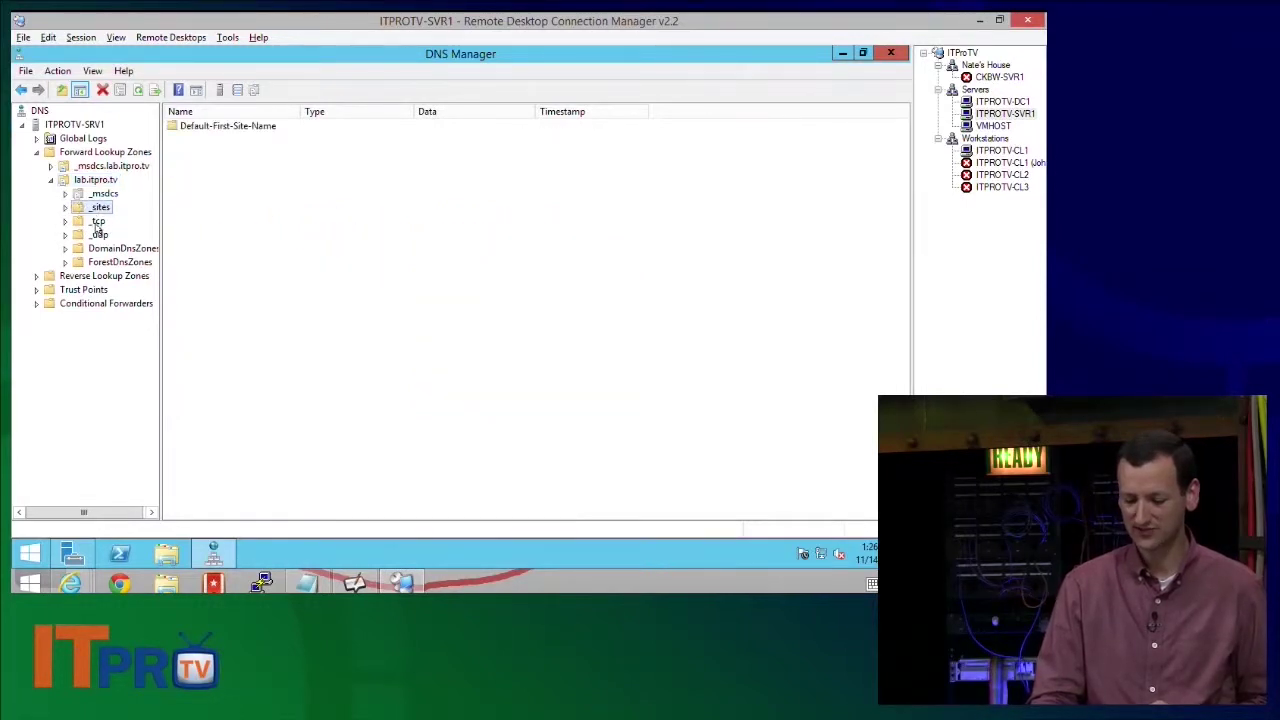
click(97, 222)
click(98, 236)
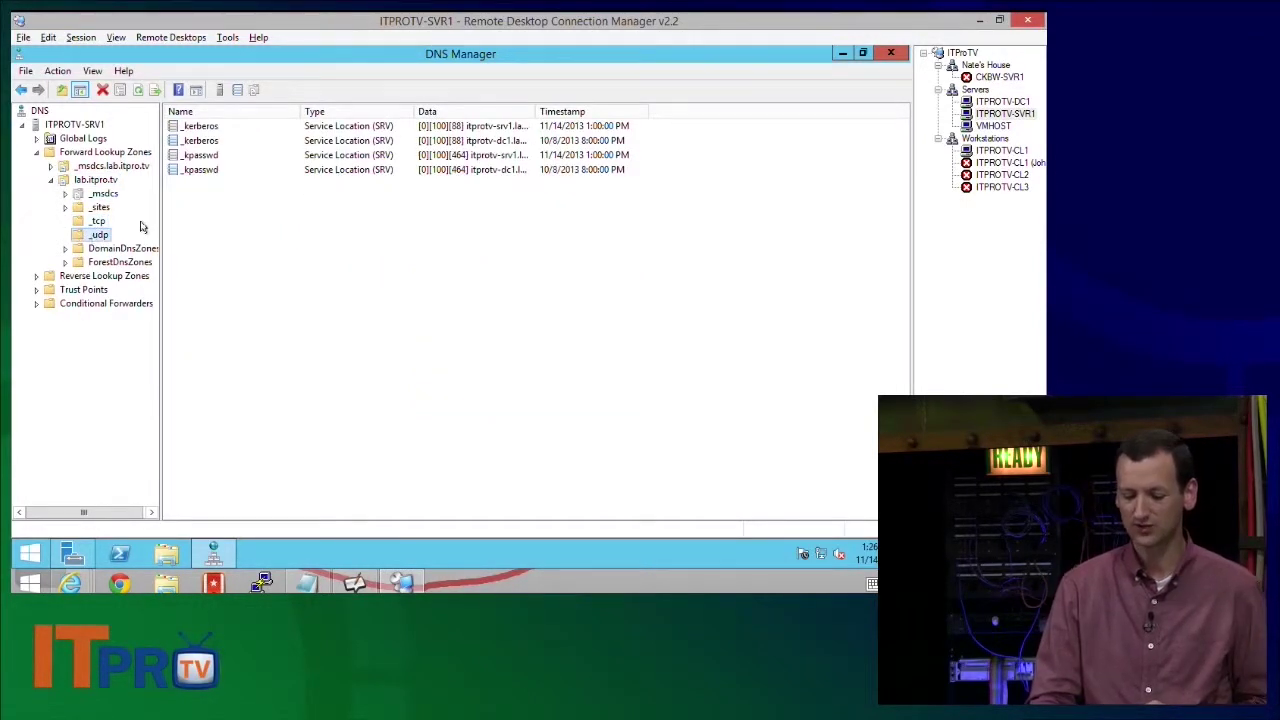
double_click(80, 166)
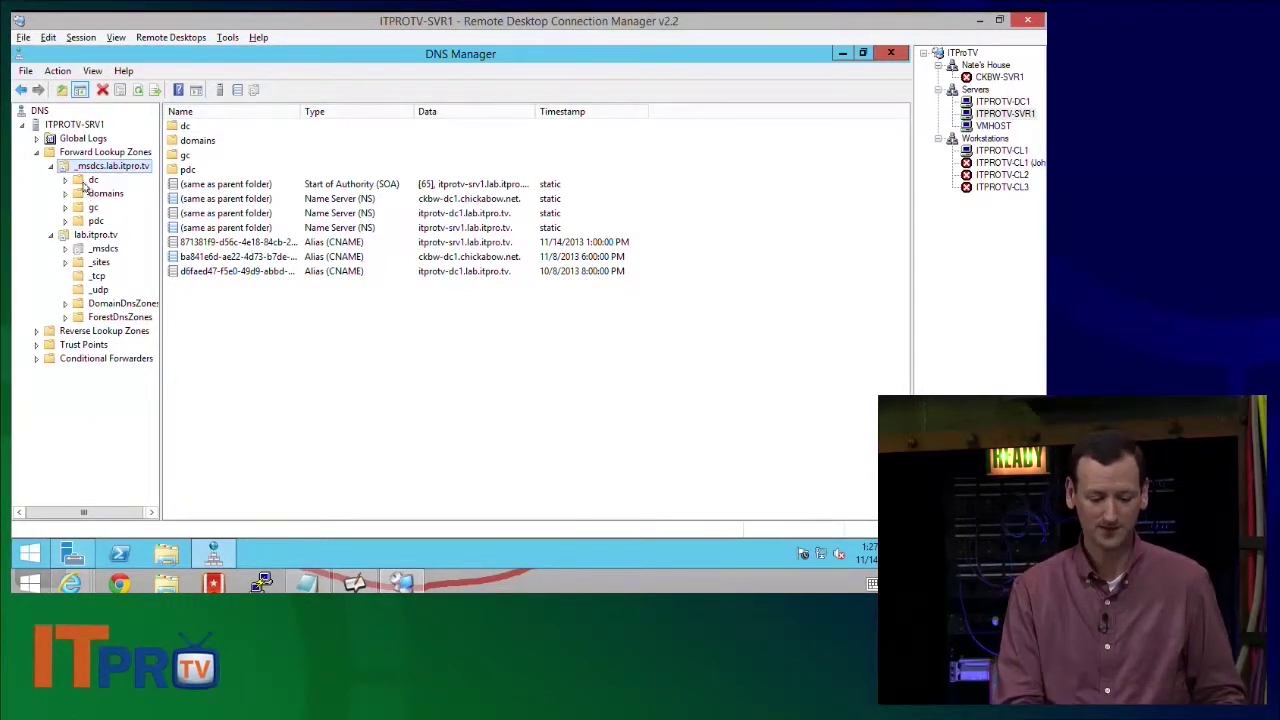
click(85, 182)
Under dc > _tcp, autosize the Data column and inspect the itprotv-dc1 and itprotv-srv1 _kerberos records.
click(64, 181)
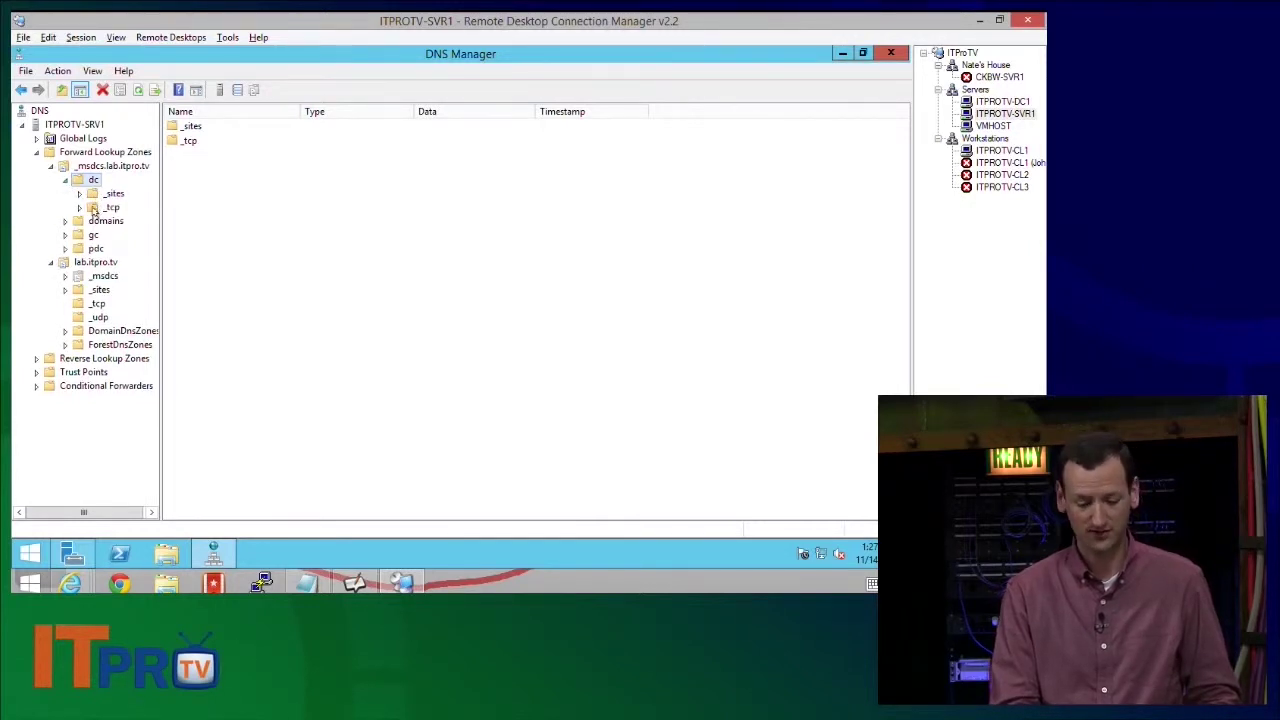
click(96, 208)
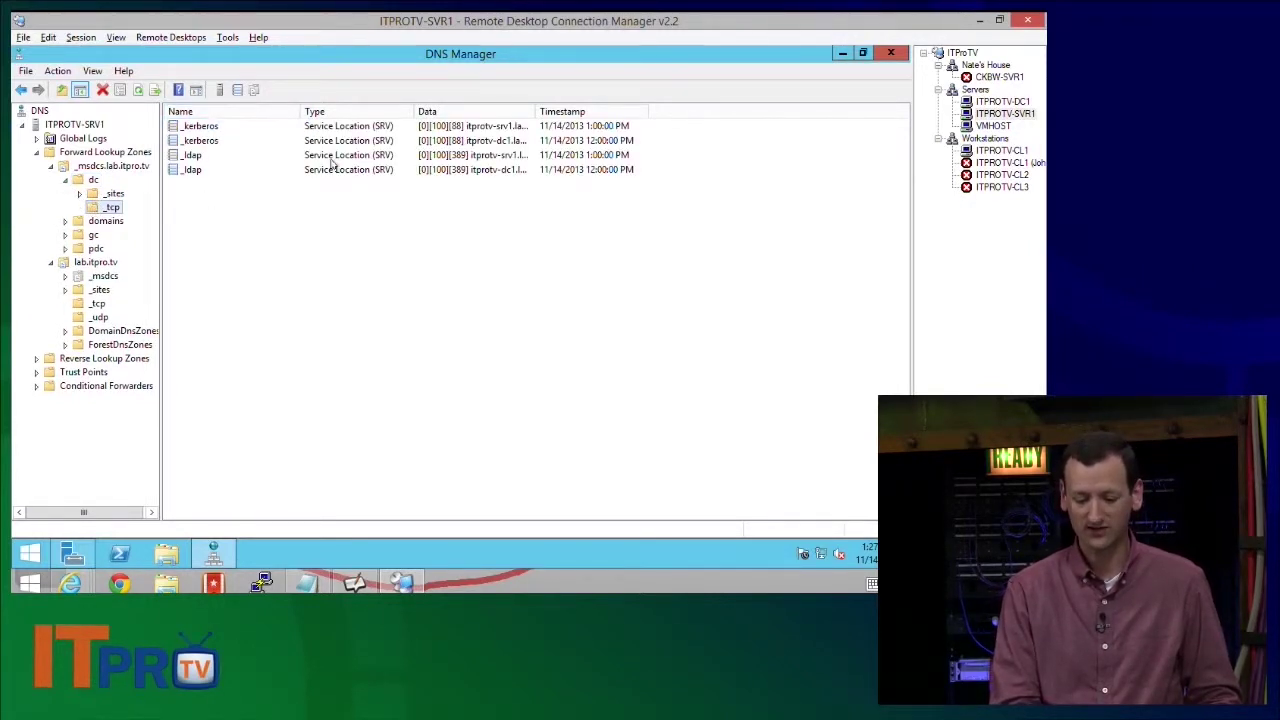
double_click(532, 111)
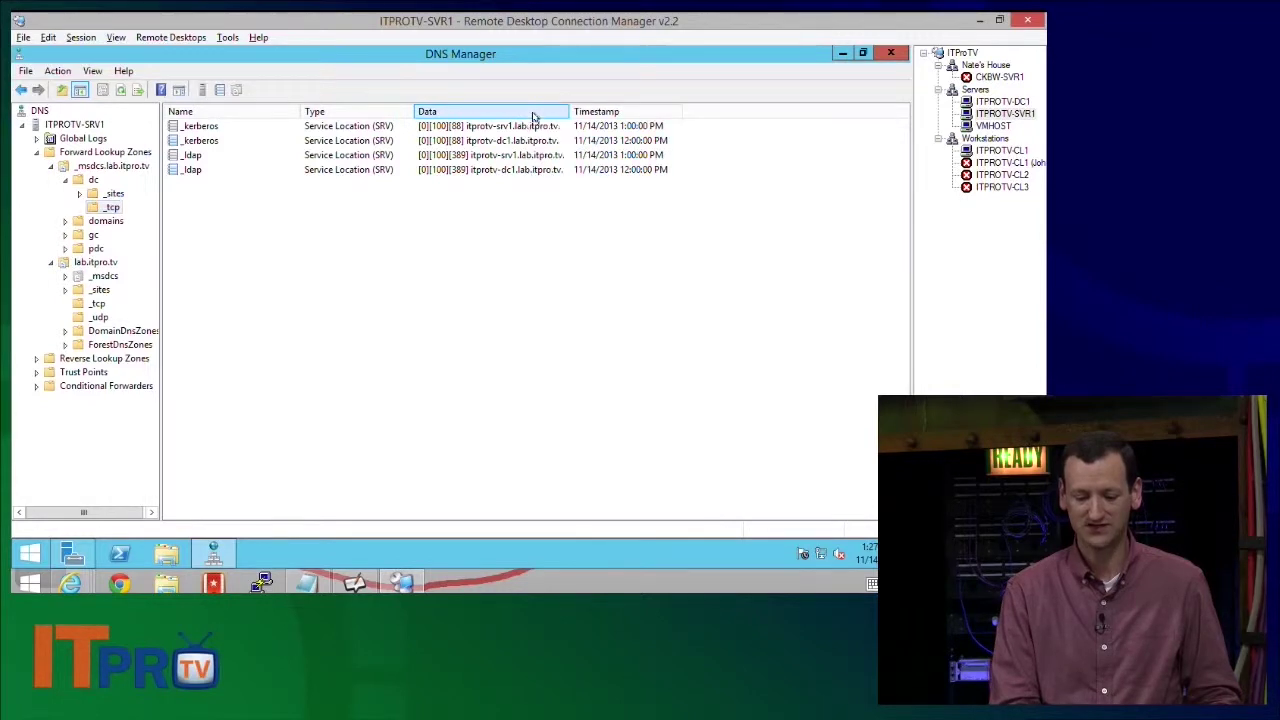
click(490, 141)
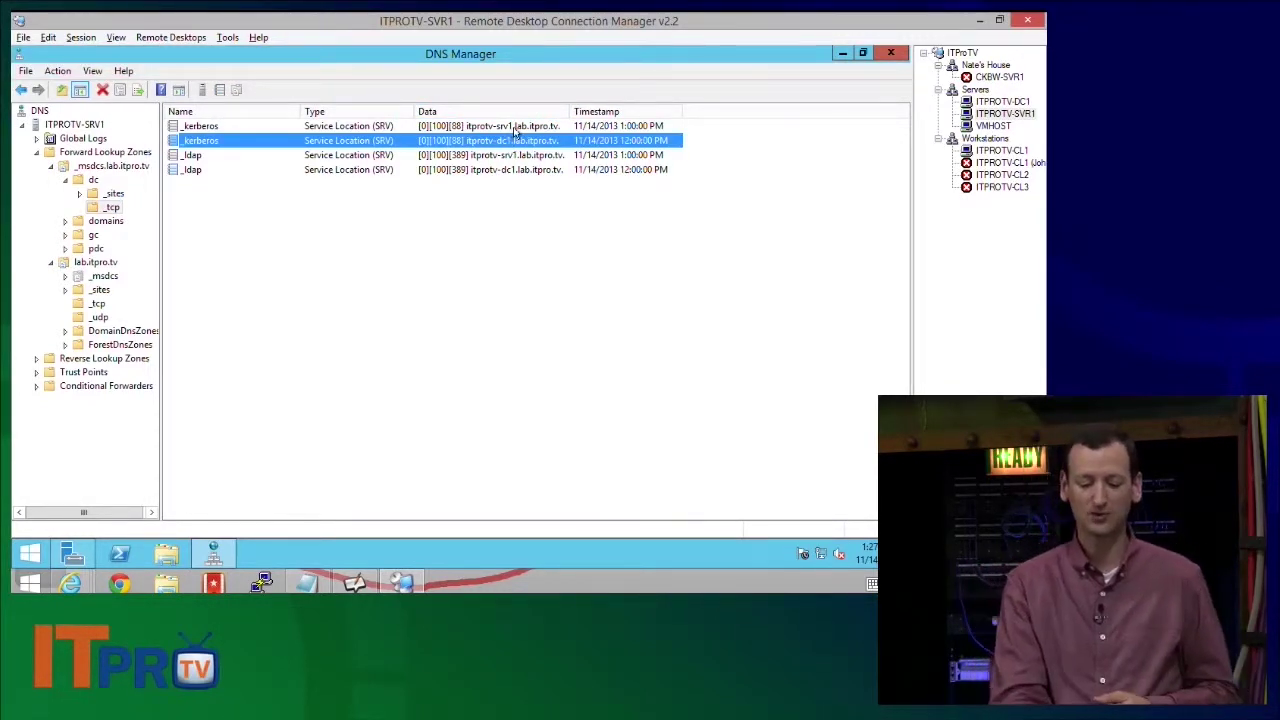
click(515, 127)
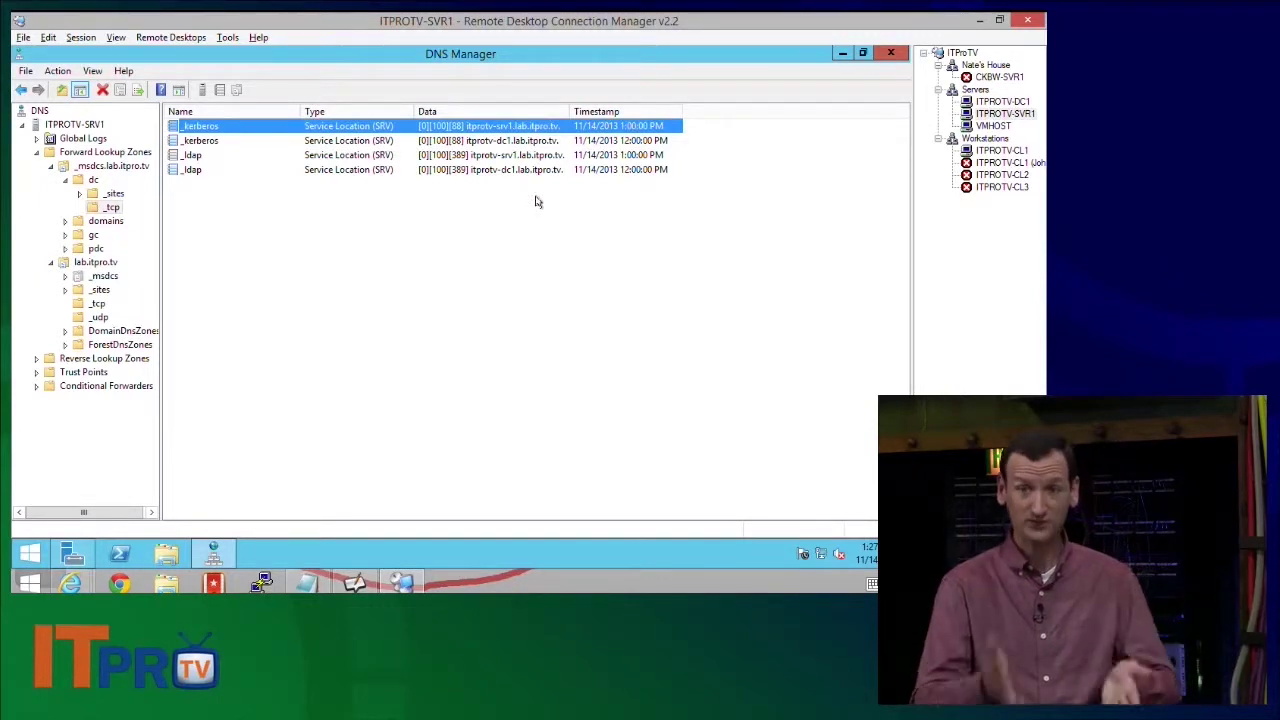
click(357, 273)
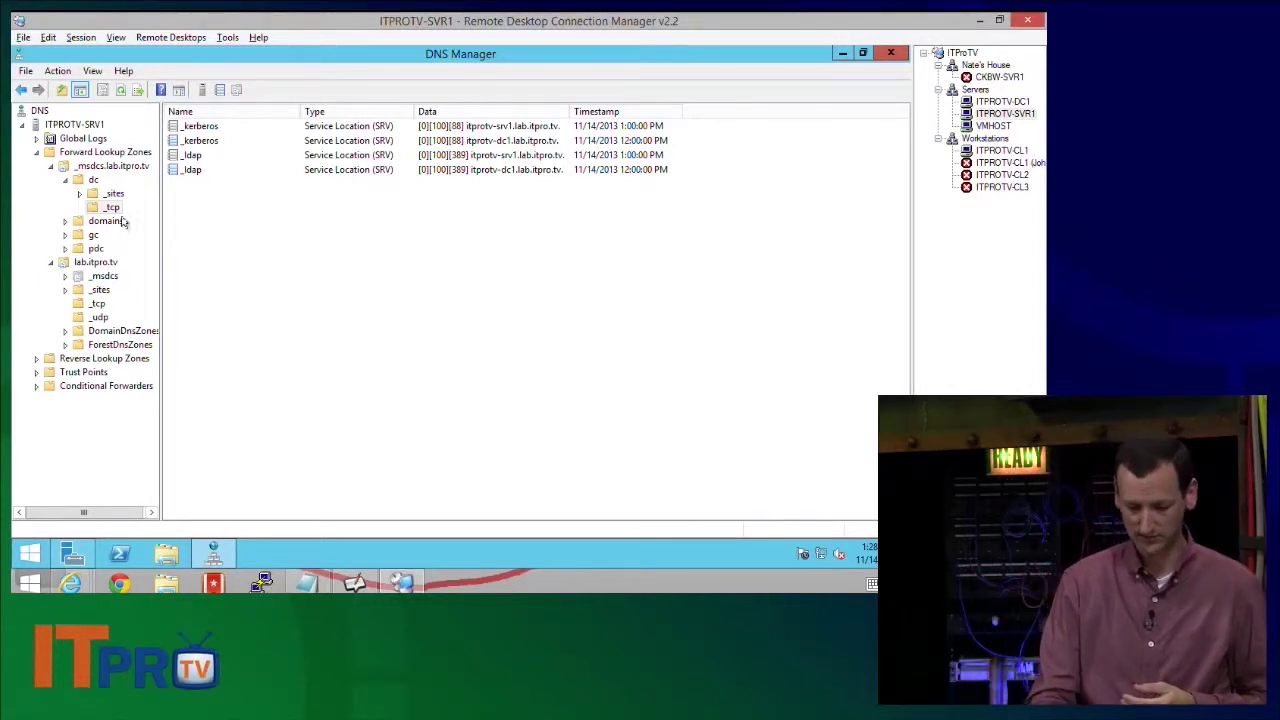
double_click(110, 167)
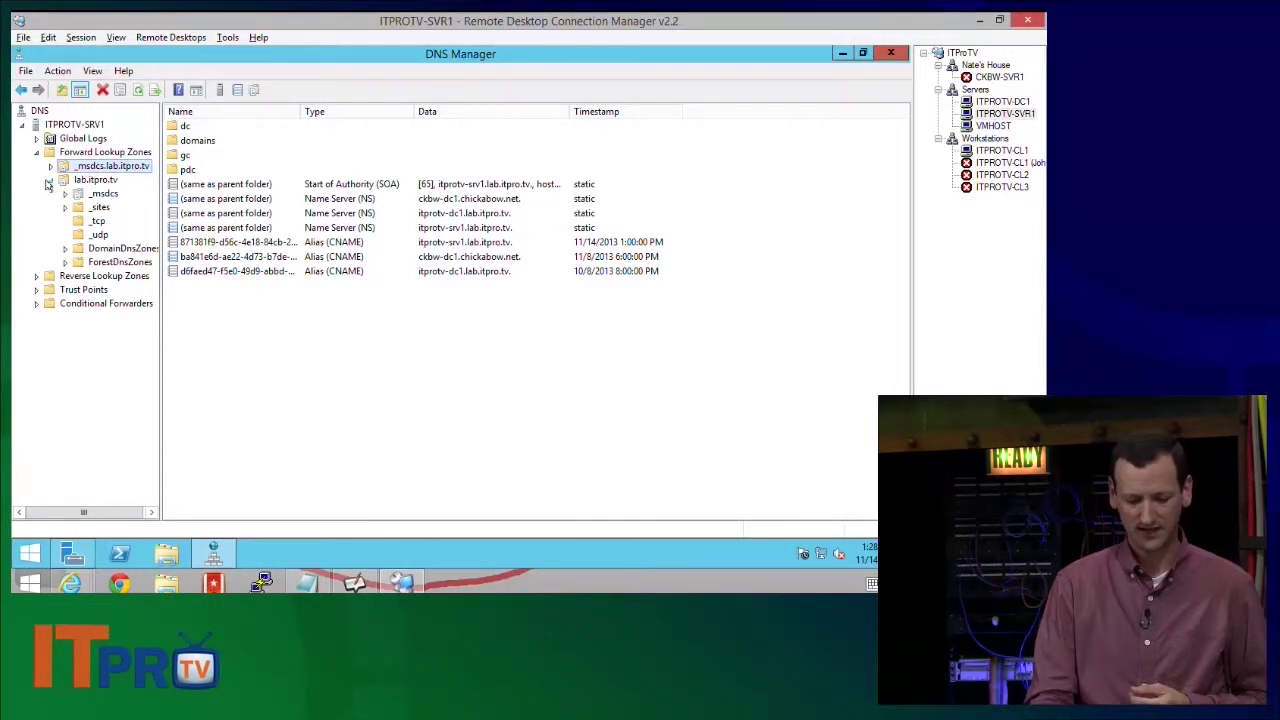
Delete the _msdcs subfolder from the lab.itpro.tv zone.
click(116, 182)
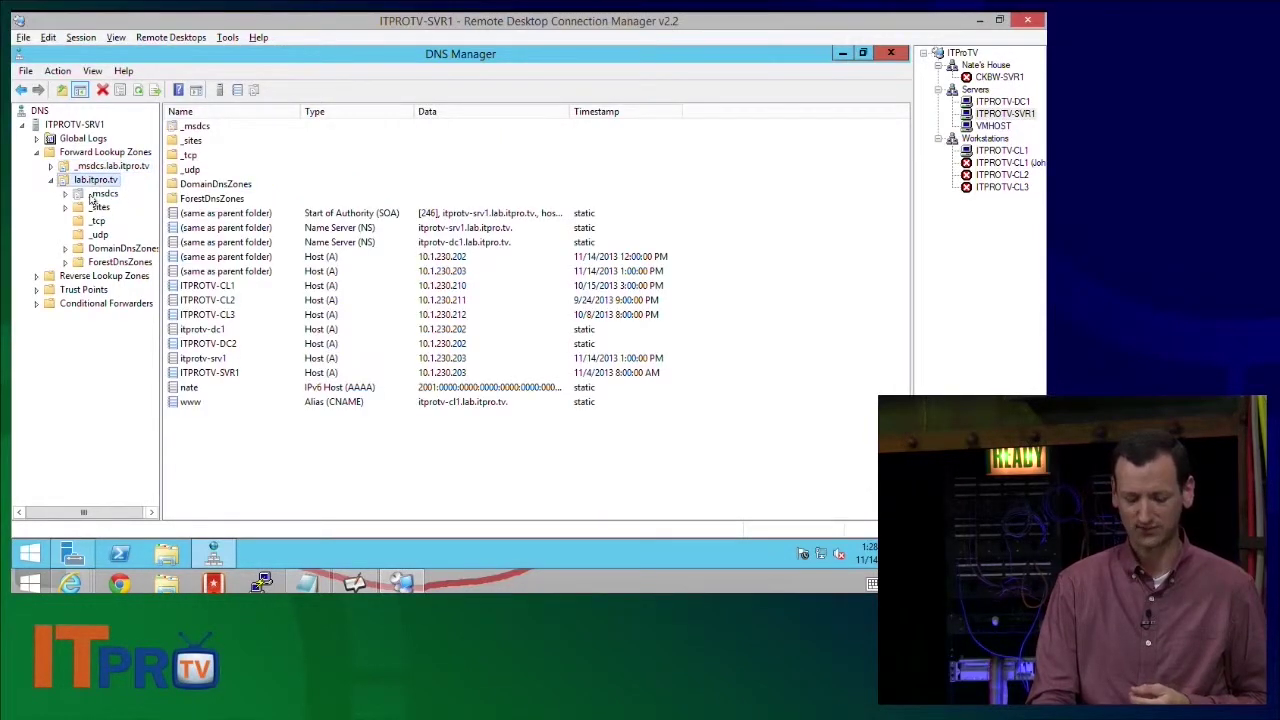
click(100, 194)
right_click(87, 197)
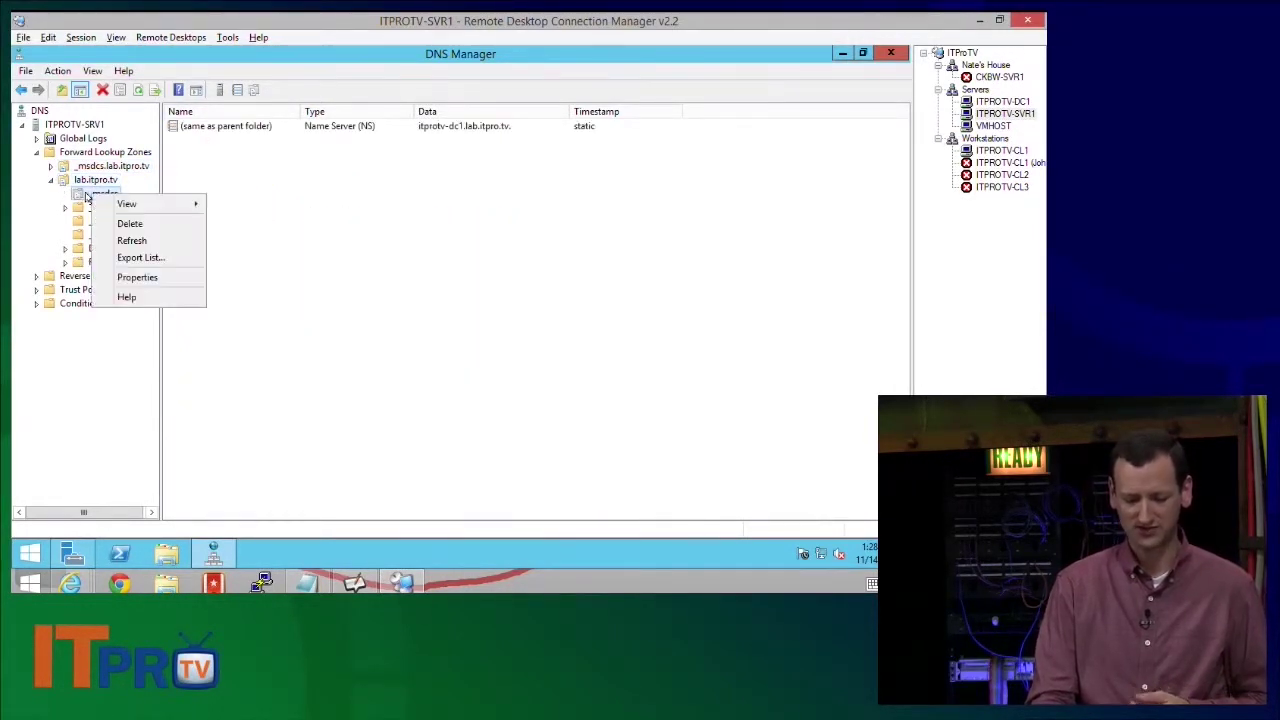
click(128, 224)
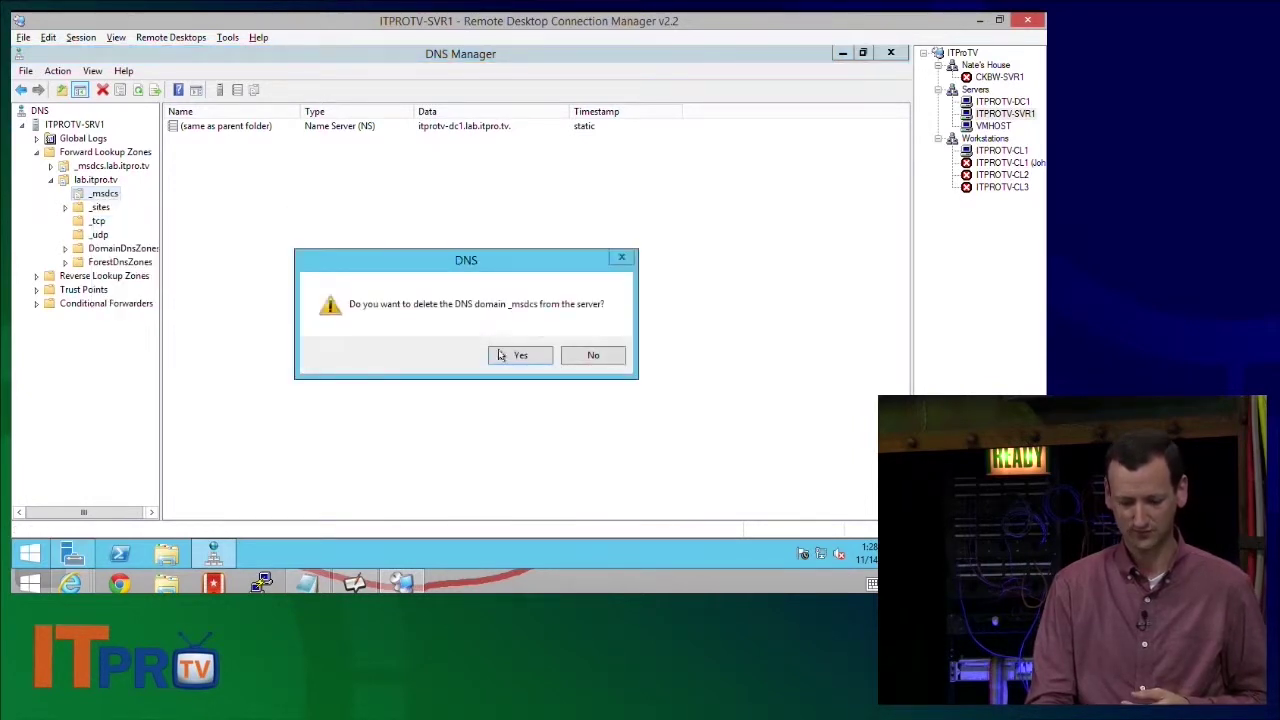
click(510, 355)
Delete the _msdcs.lab.itpro.tv zone, also removing it from Active Directory.
click(123, 166)
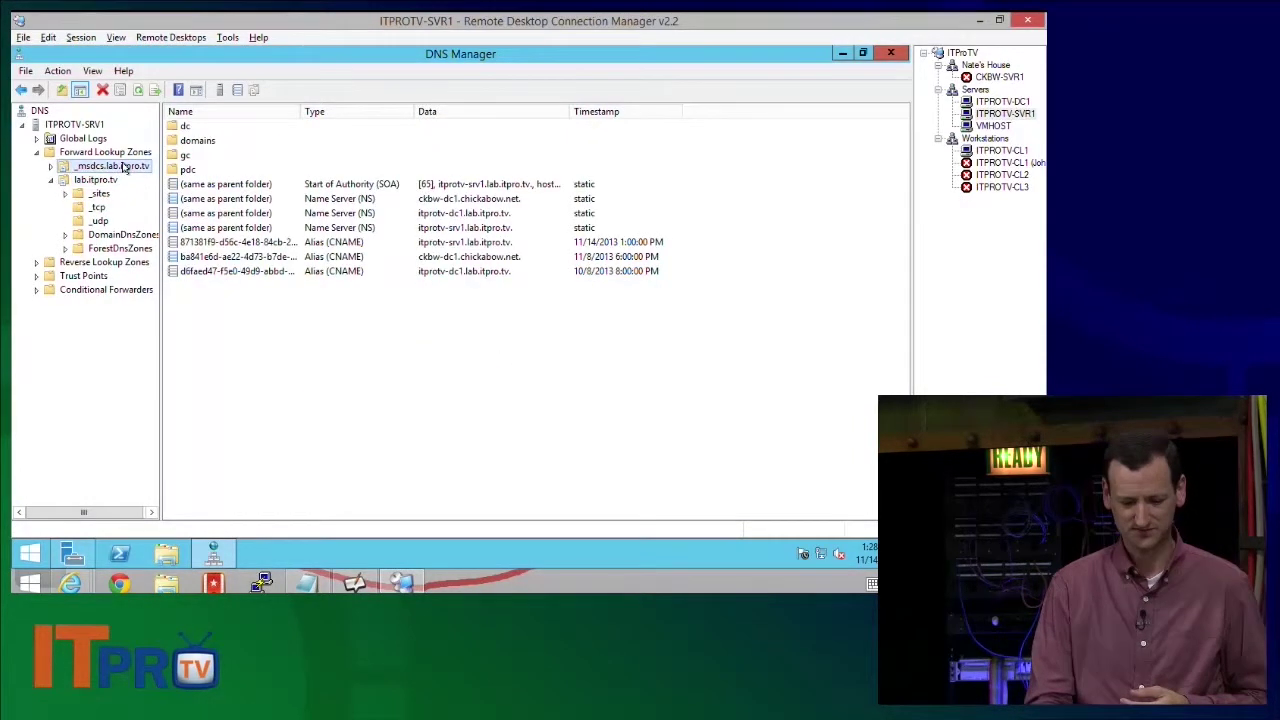
right_click(123, 166)
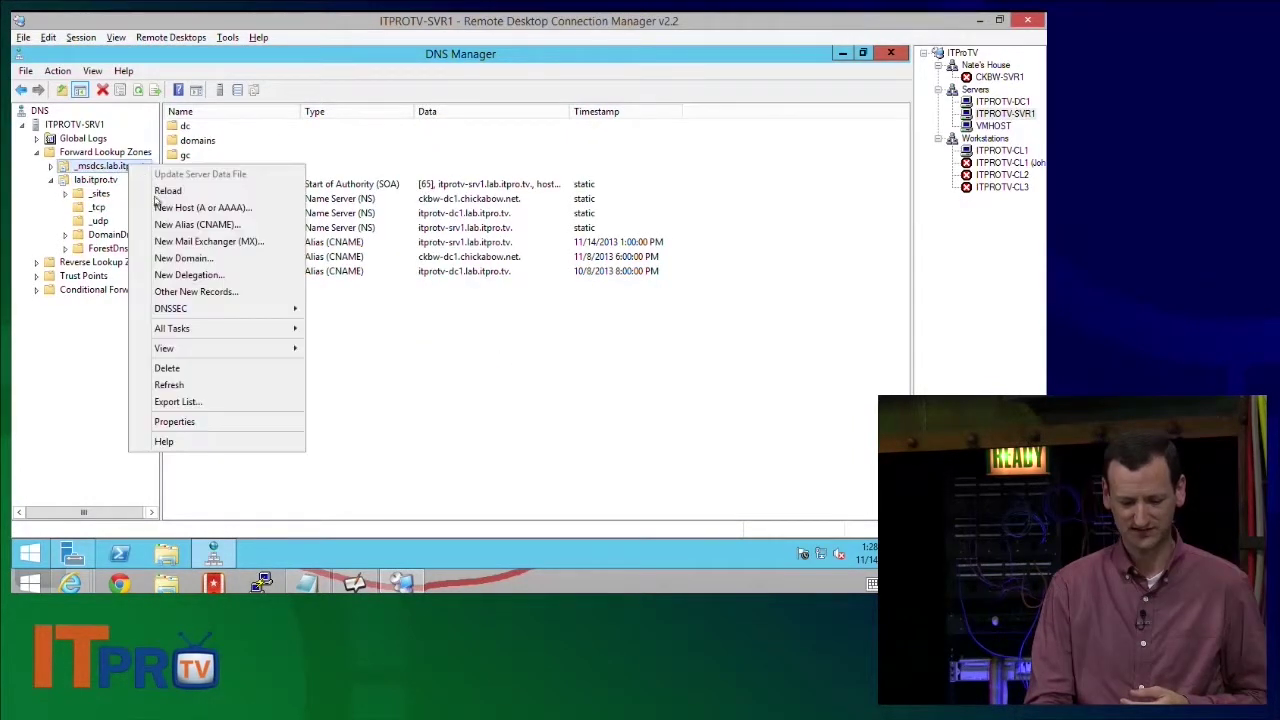
click(167, 368)
click(503, 355)
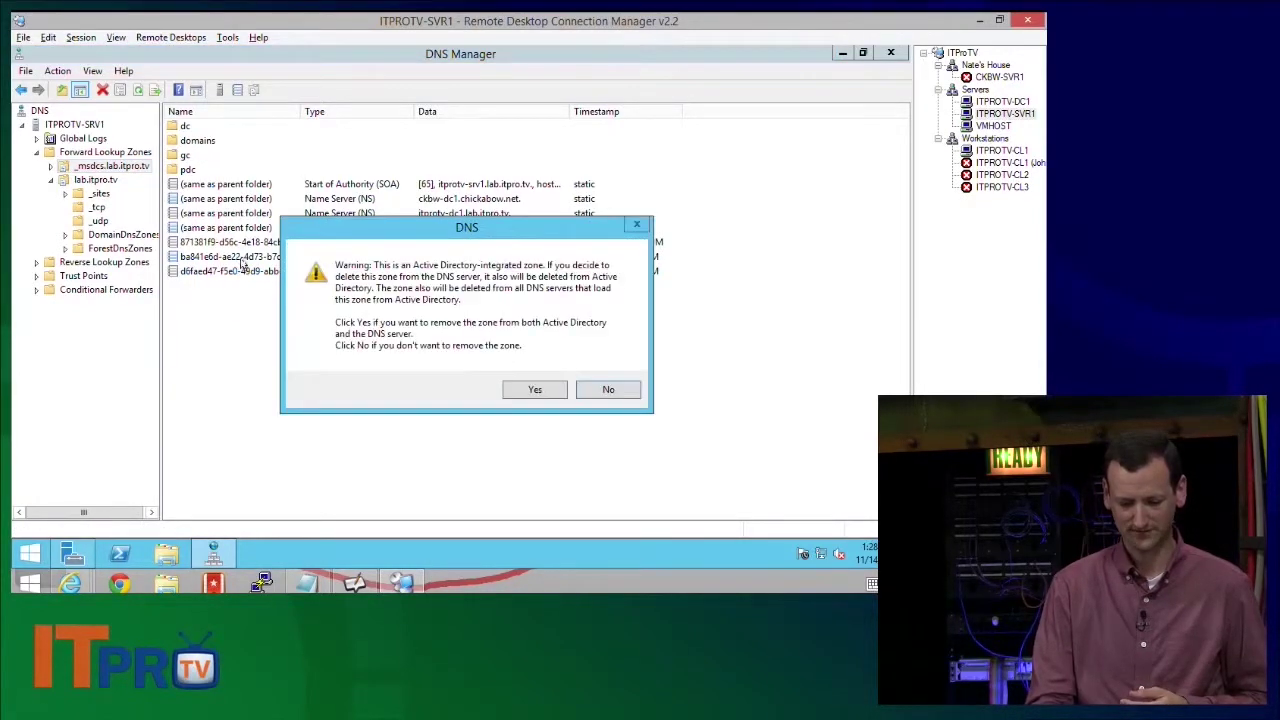
click(540, 390)
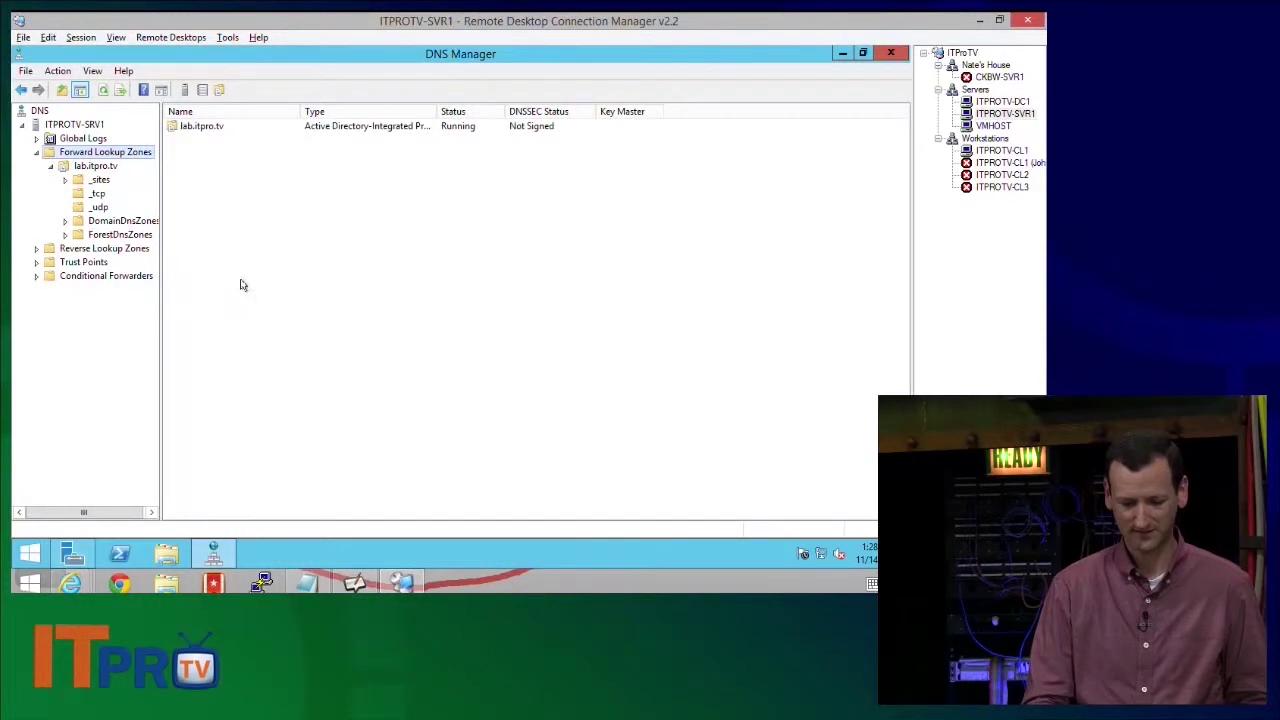
Delete the _sites subdomain from lab.itpro.tv.
click(92, 181)
right_click(91, 181)
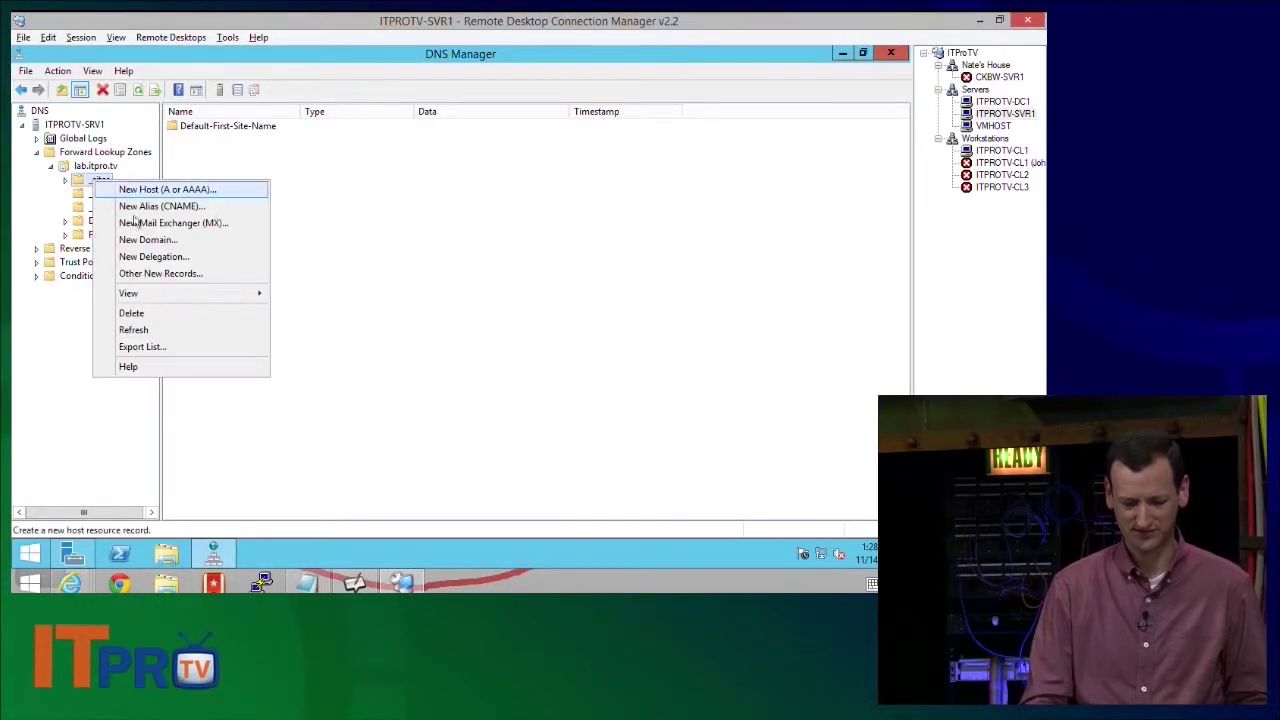
click(145, 314)
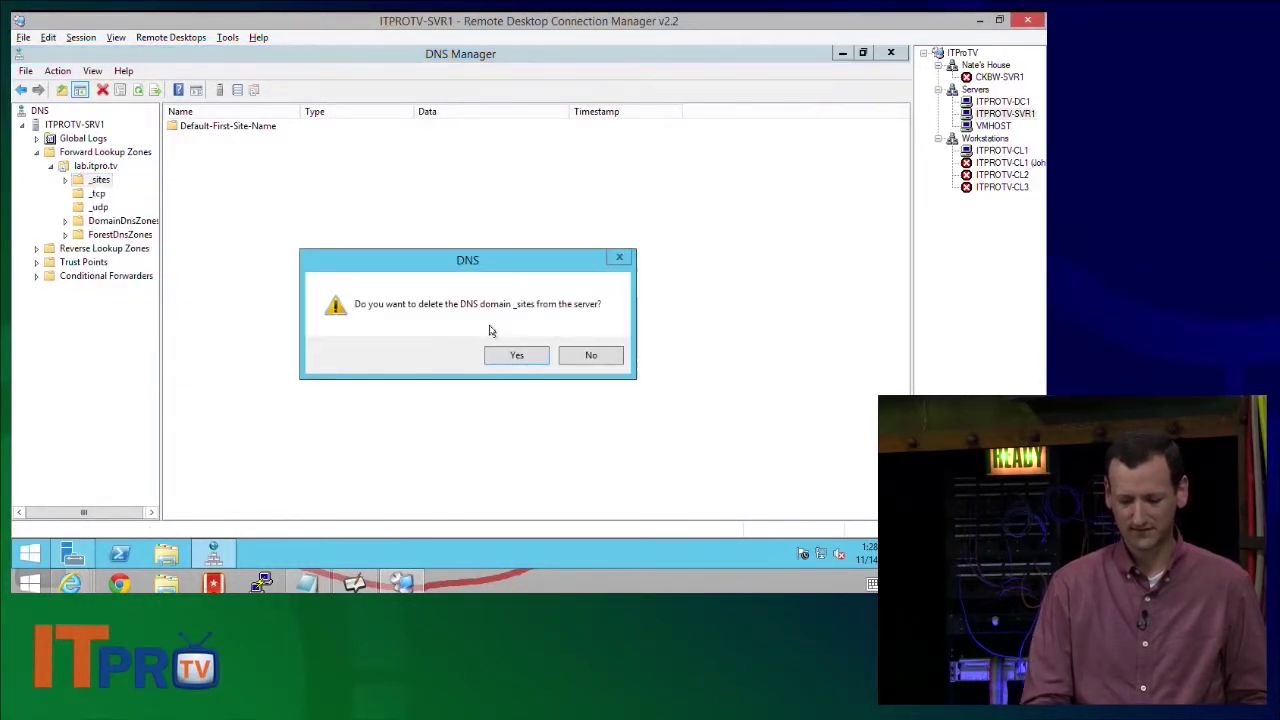
click(524, 358)
Delete the _tcp and _udp subdomains from lab.itpro.tv.
click(97, 180)
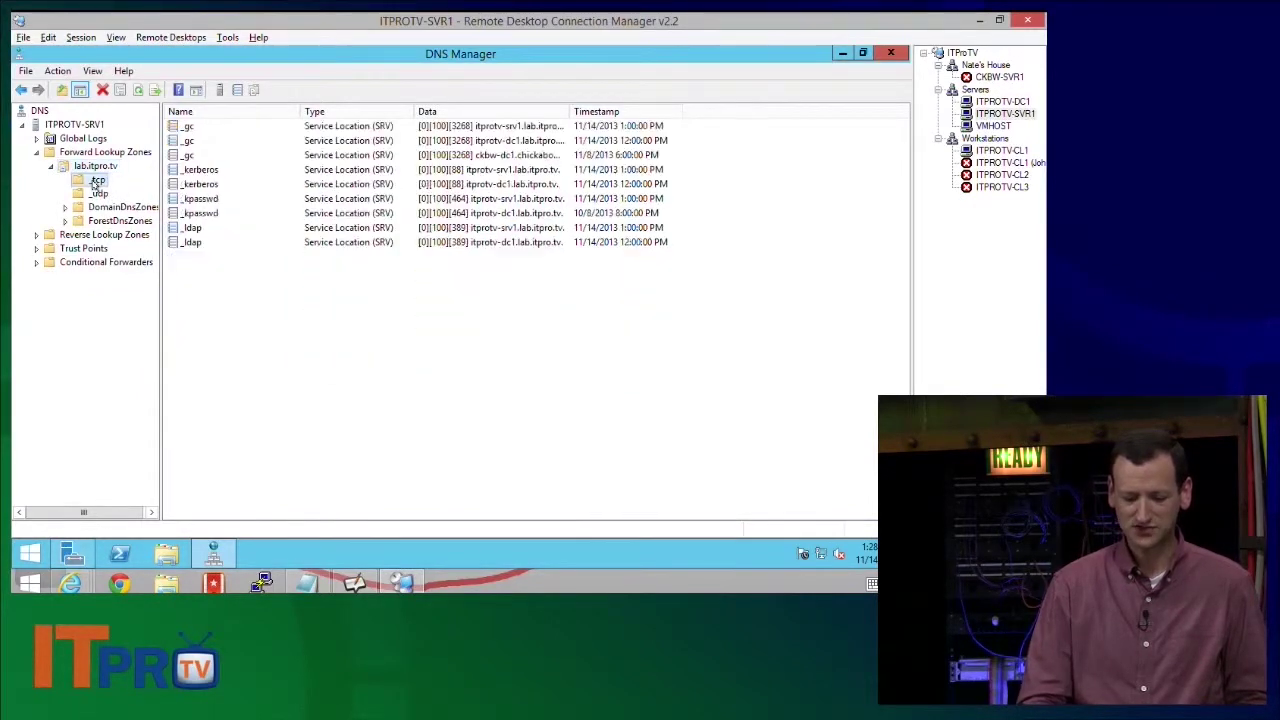
right_click(97, 181)
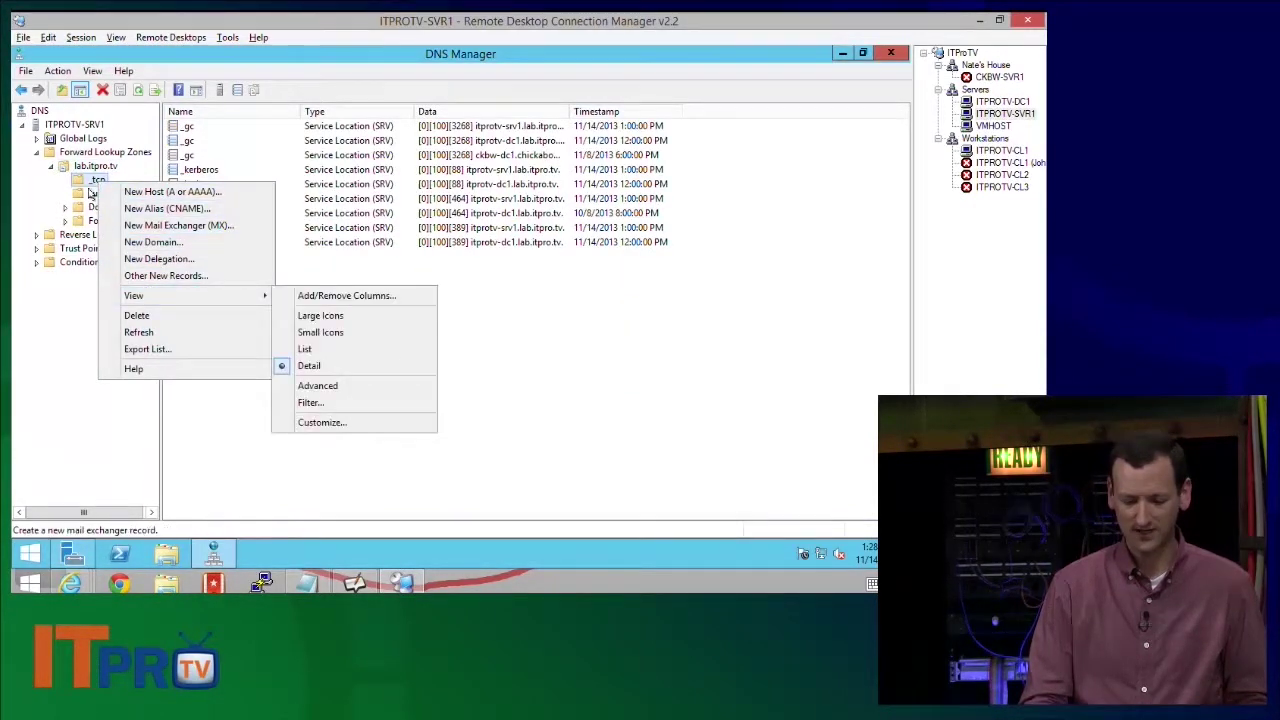
click(88, 167)
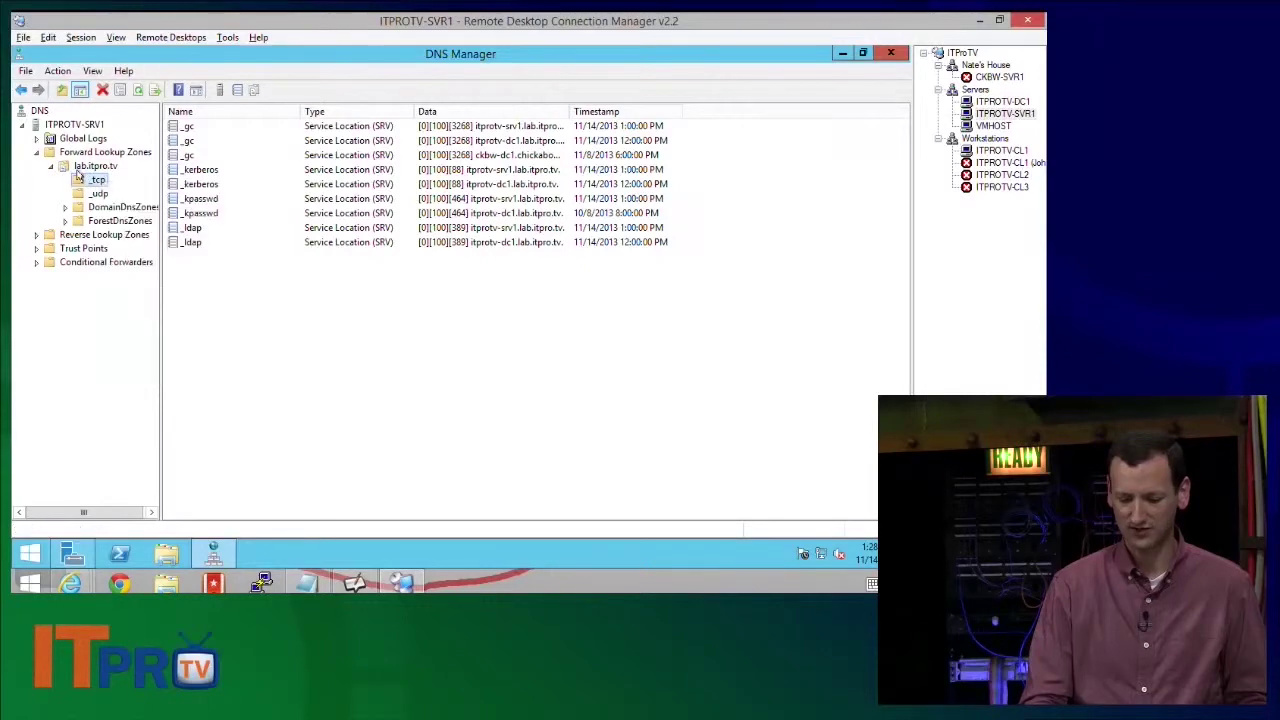
click(90, 166)
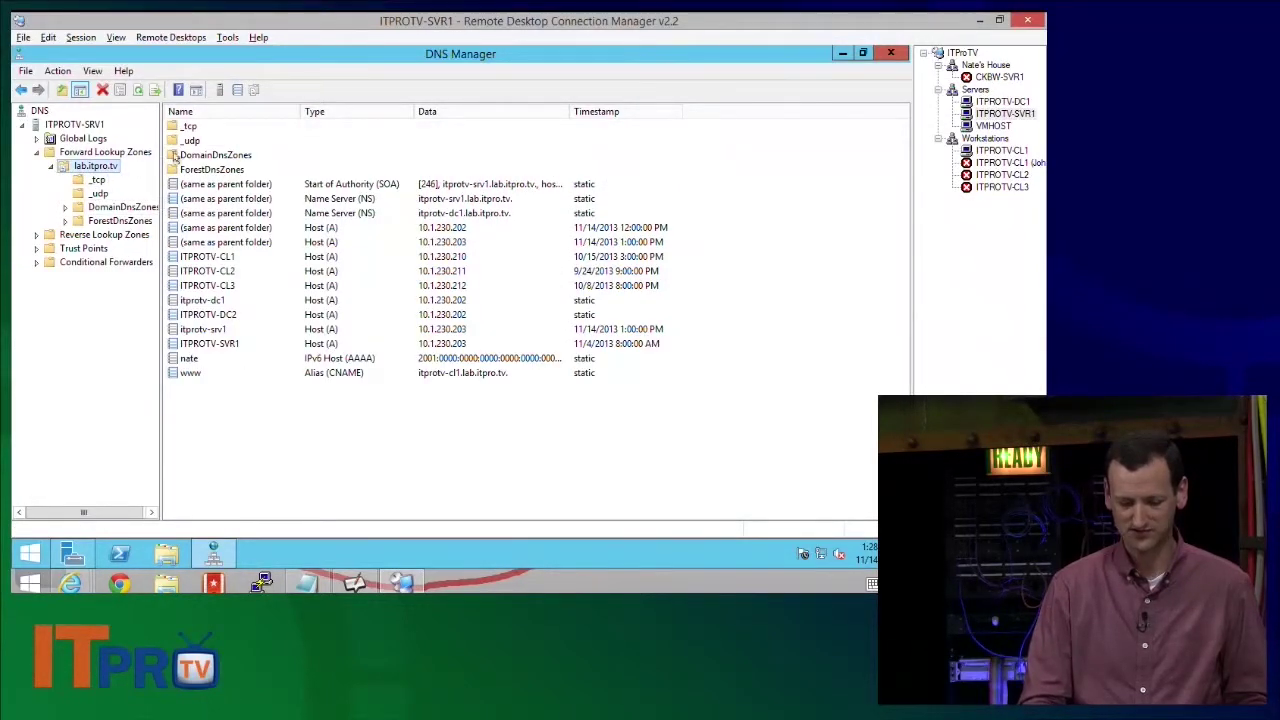
click(190, 127)
key(Delete)
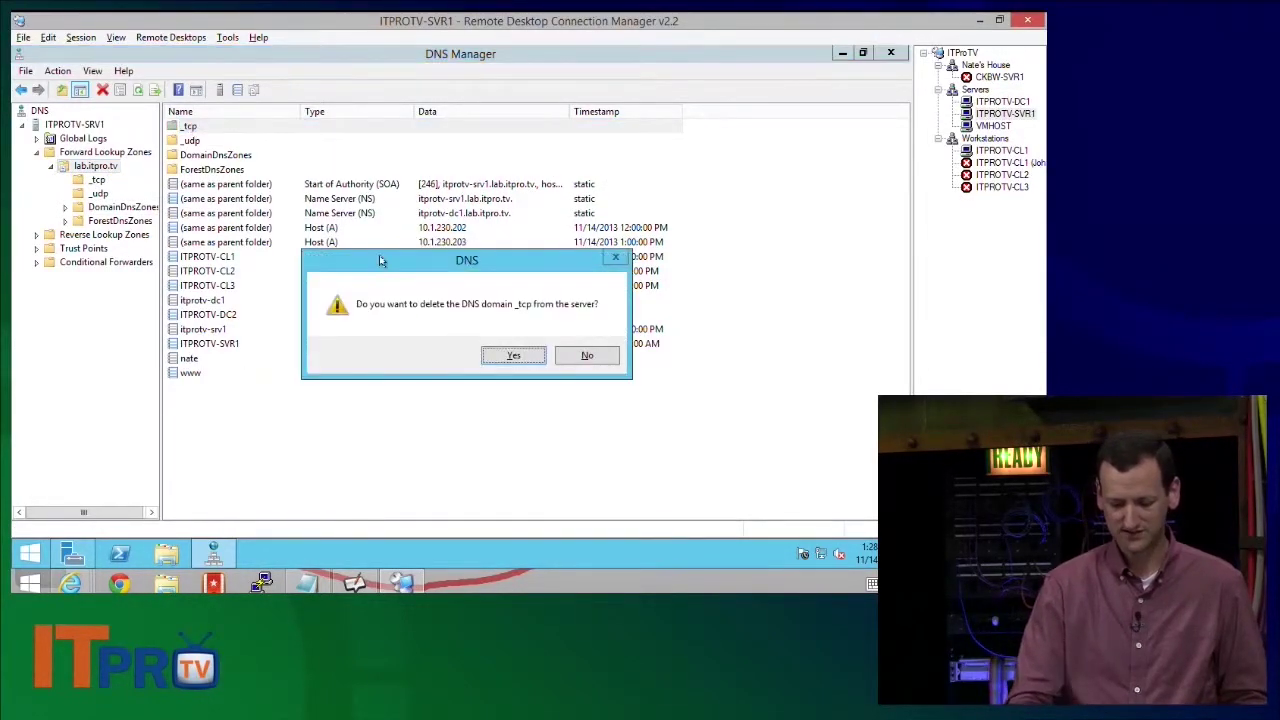
key(Return)
click(195, 127)
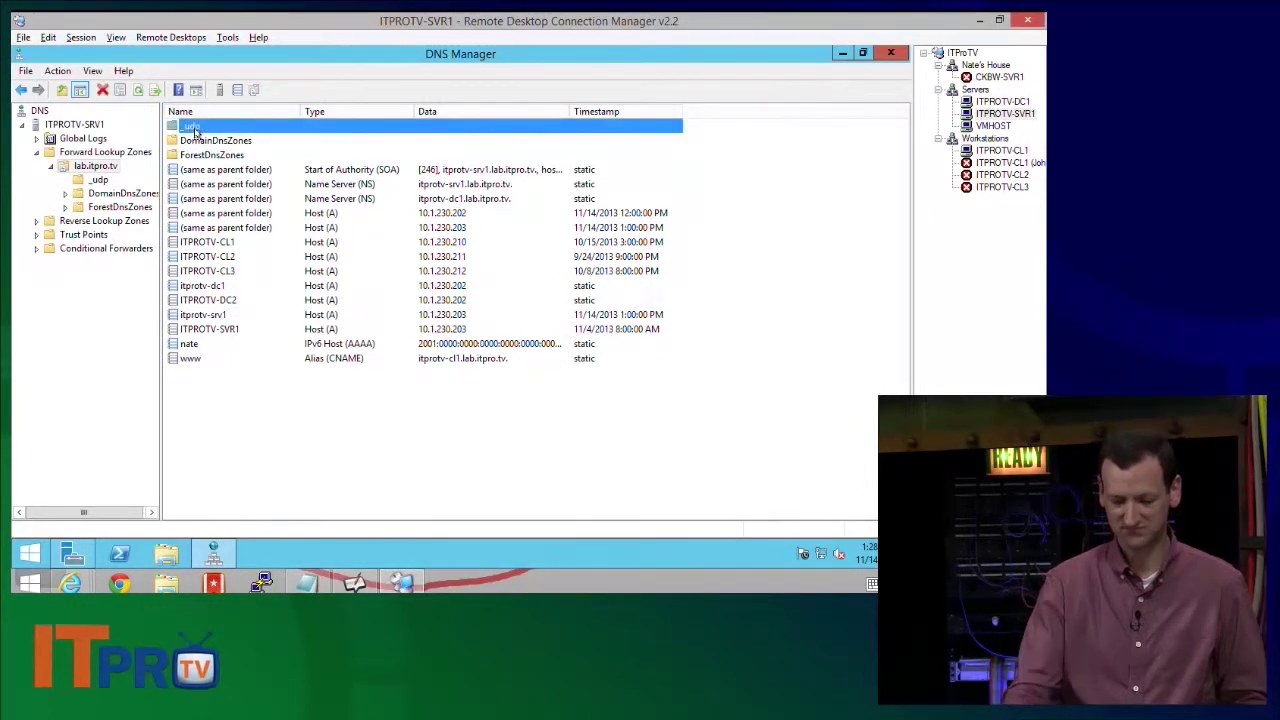
key(Delete)
key(Return)
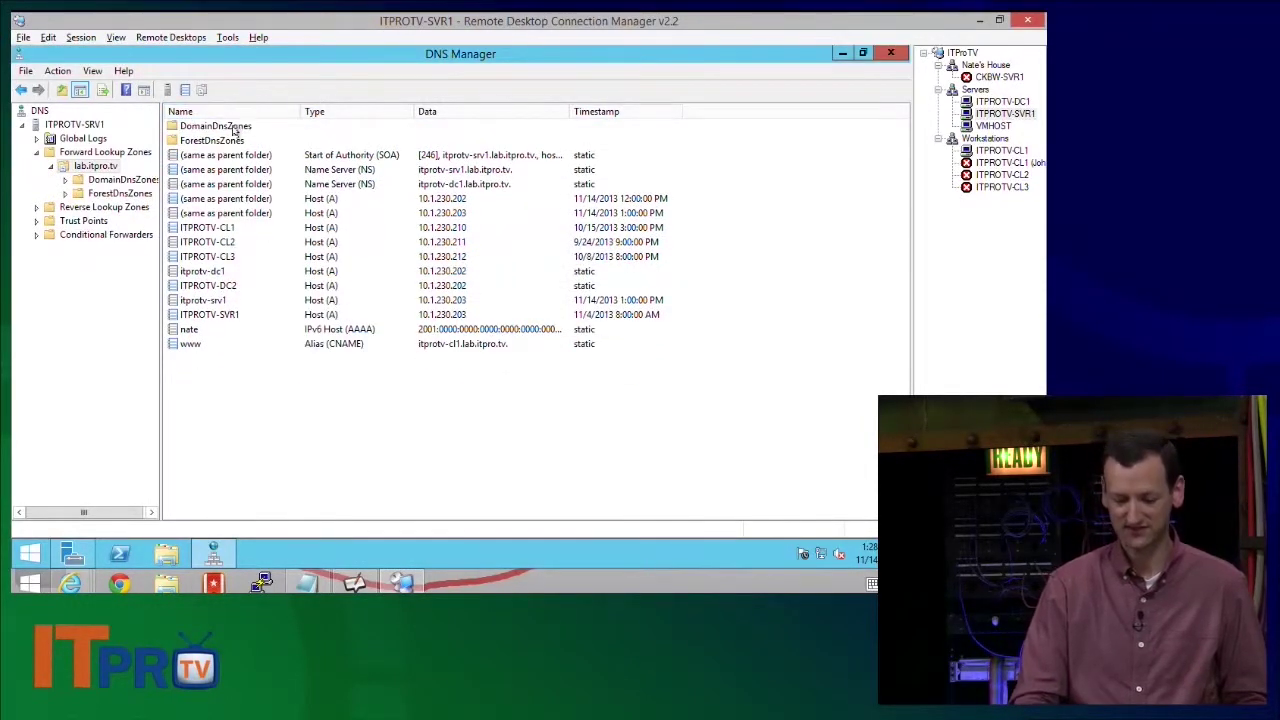
Delete the DomainDnsZones and ForestDnsZones subdomains from lab.itpro.tv.
click(232, 128)
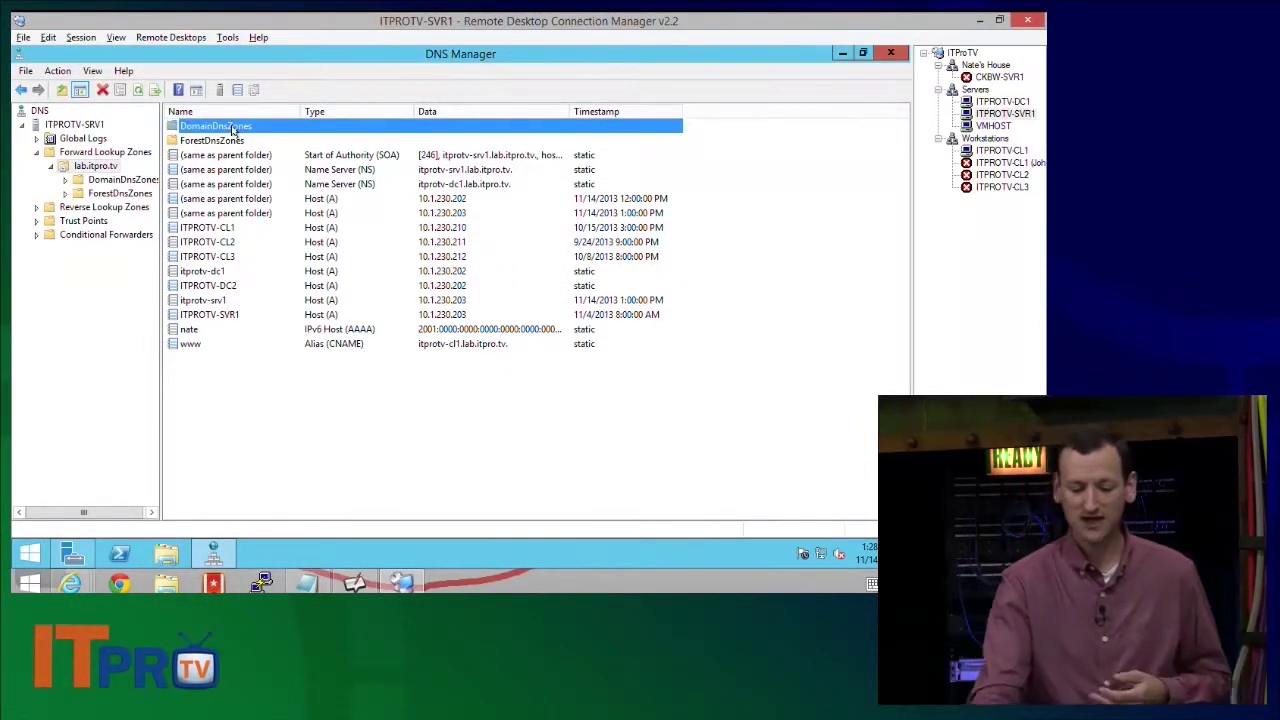
key(Delete)
key(Return)
click(224, 128)
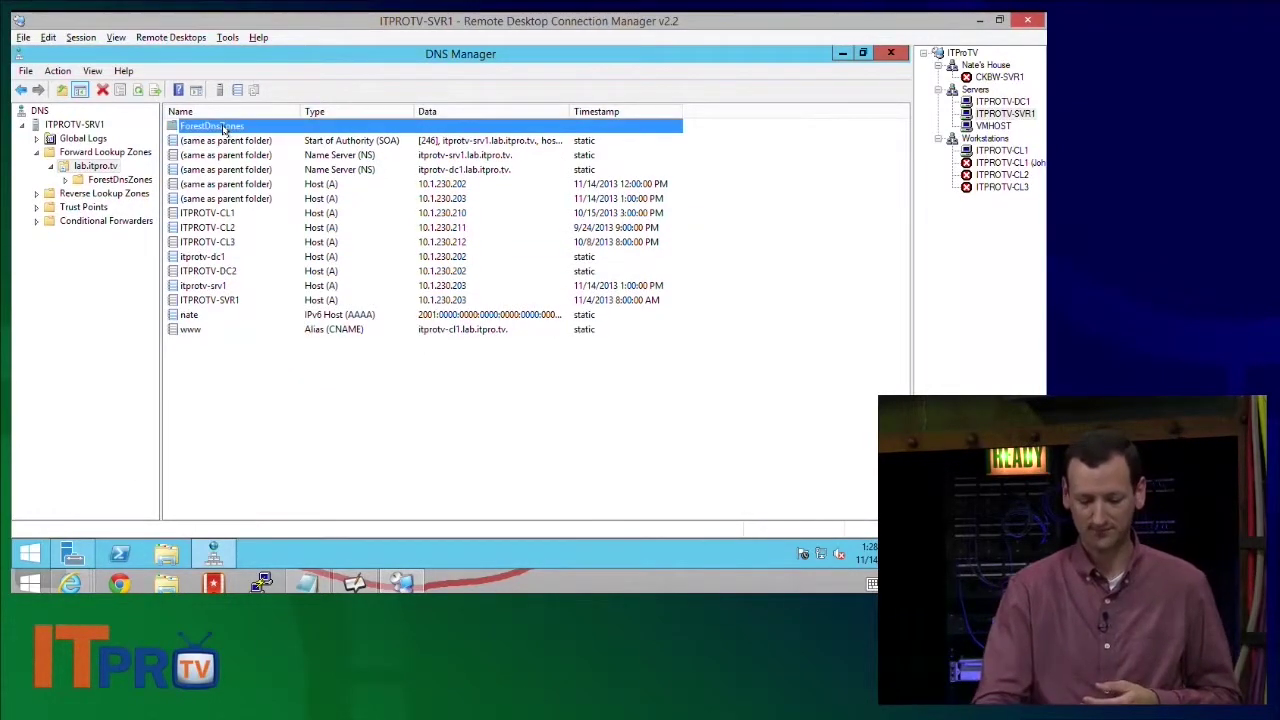
key(Delete)
key(Return)
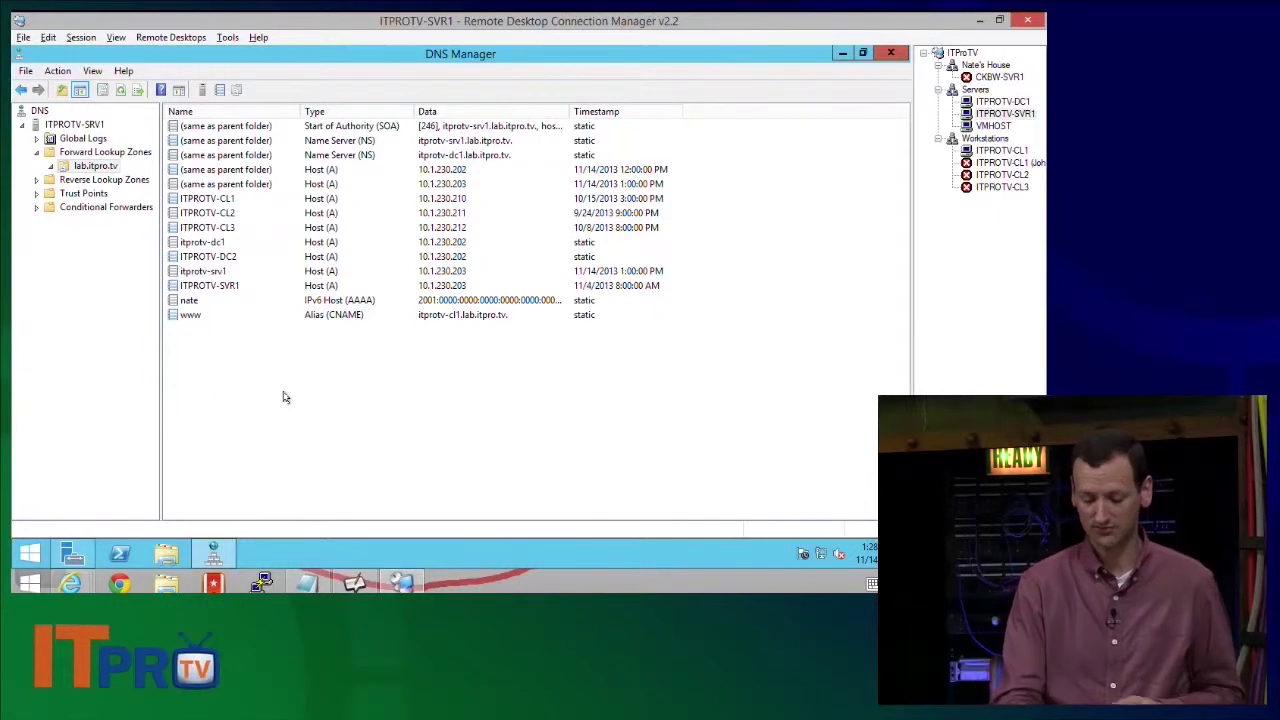
Open the Network and Sharing Center from the taskbar network icon.
right_click(815, 553)
click(815, 553)
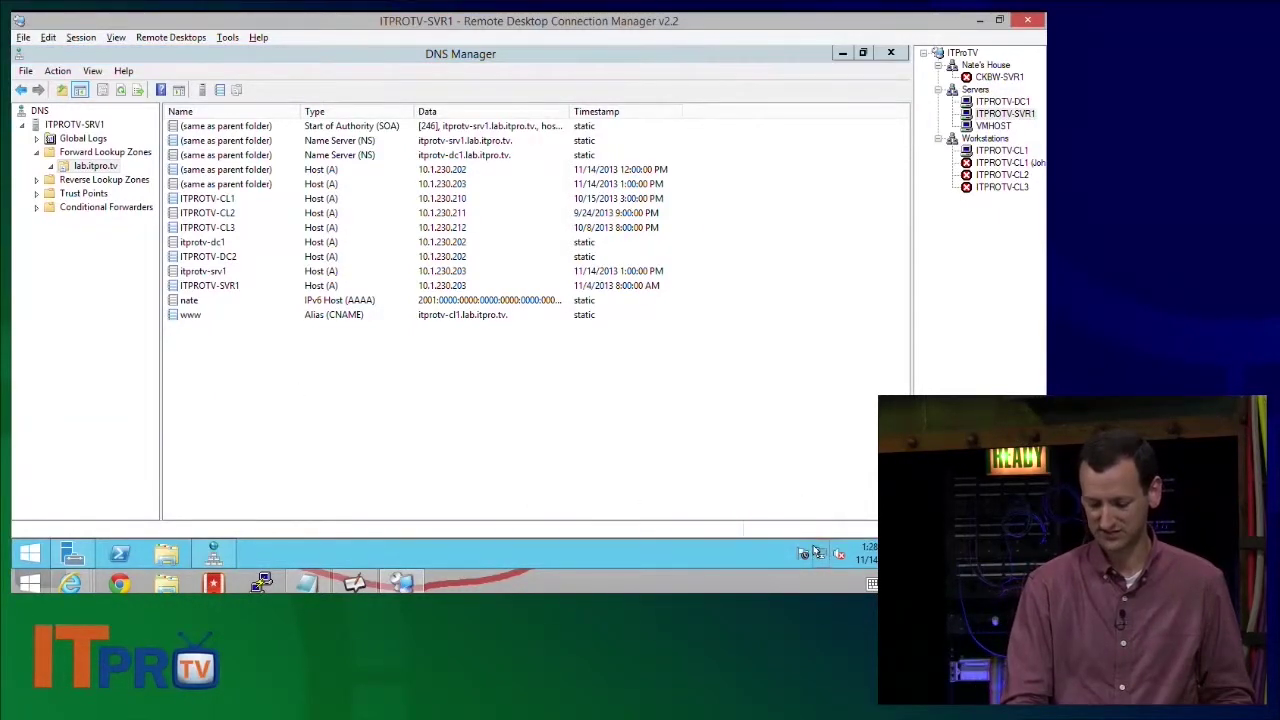
click(817, 552)
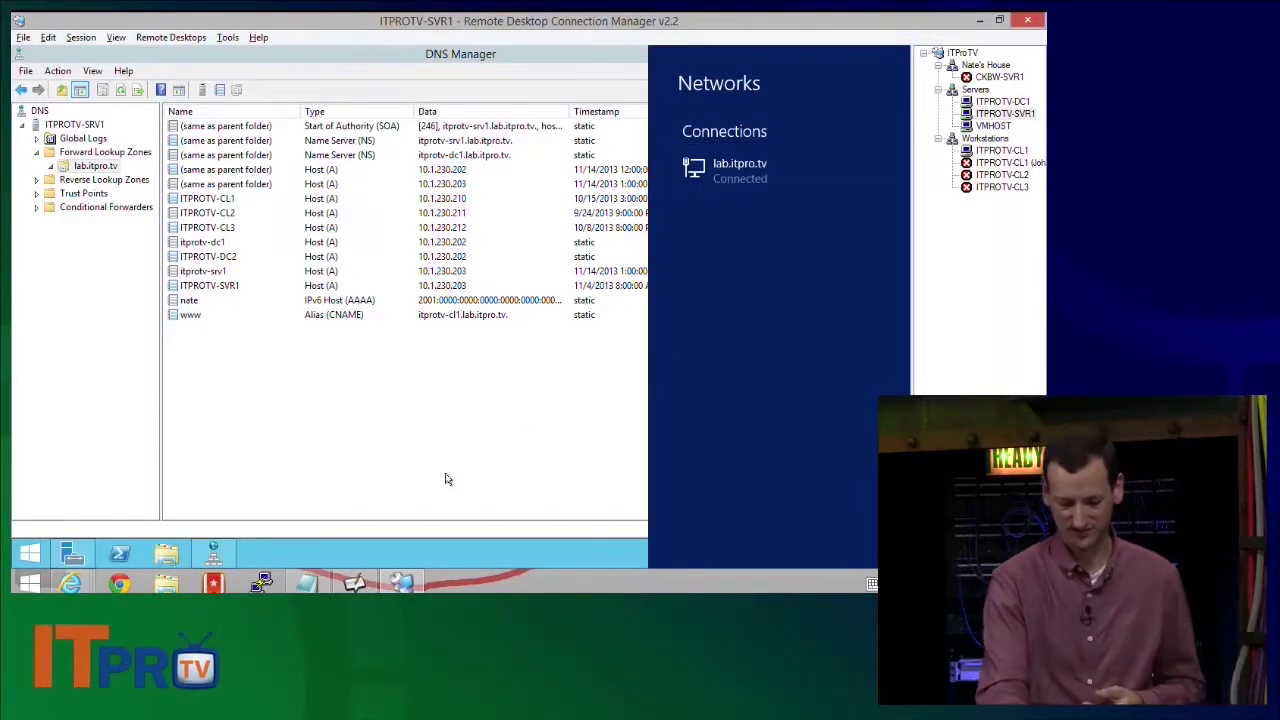
click(491, 471)
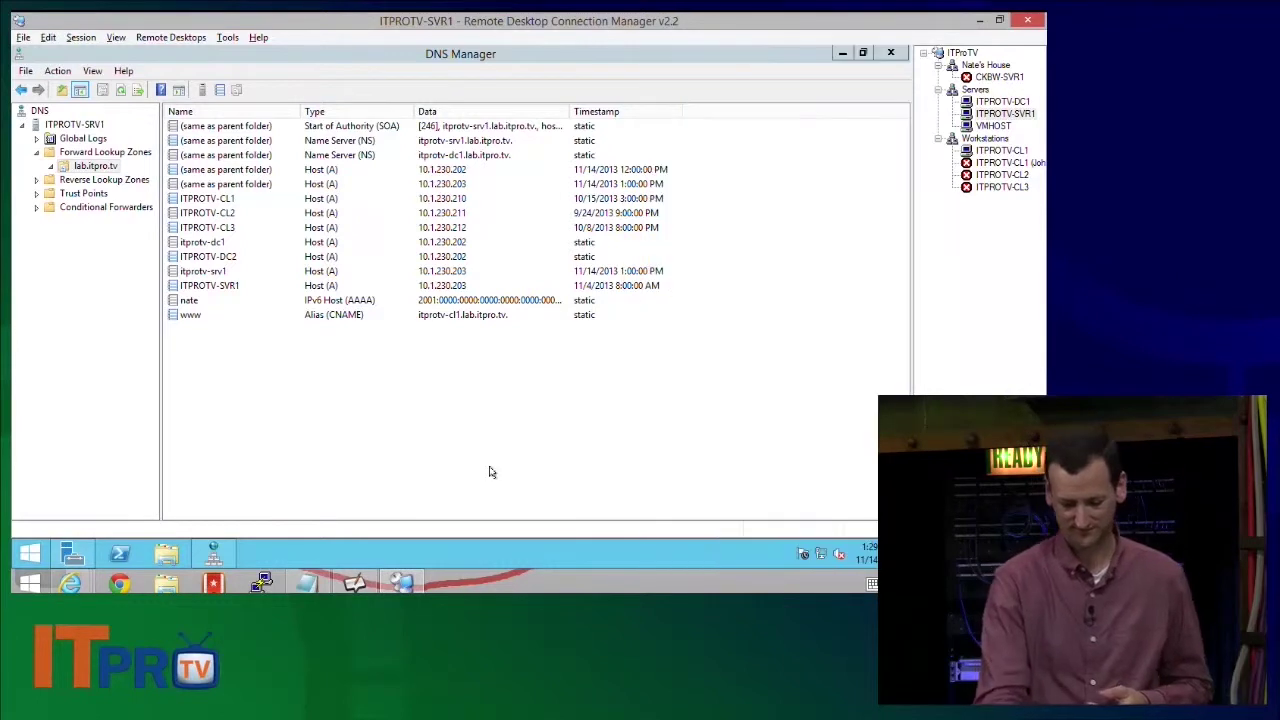
right_click(817, 557)
click(490, 373)
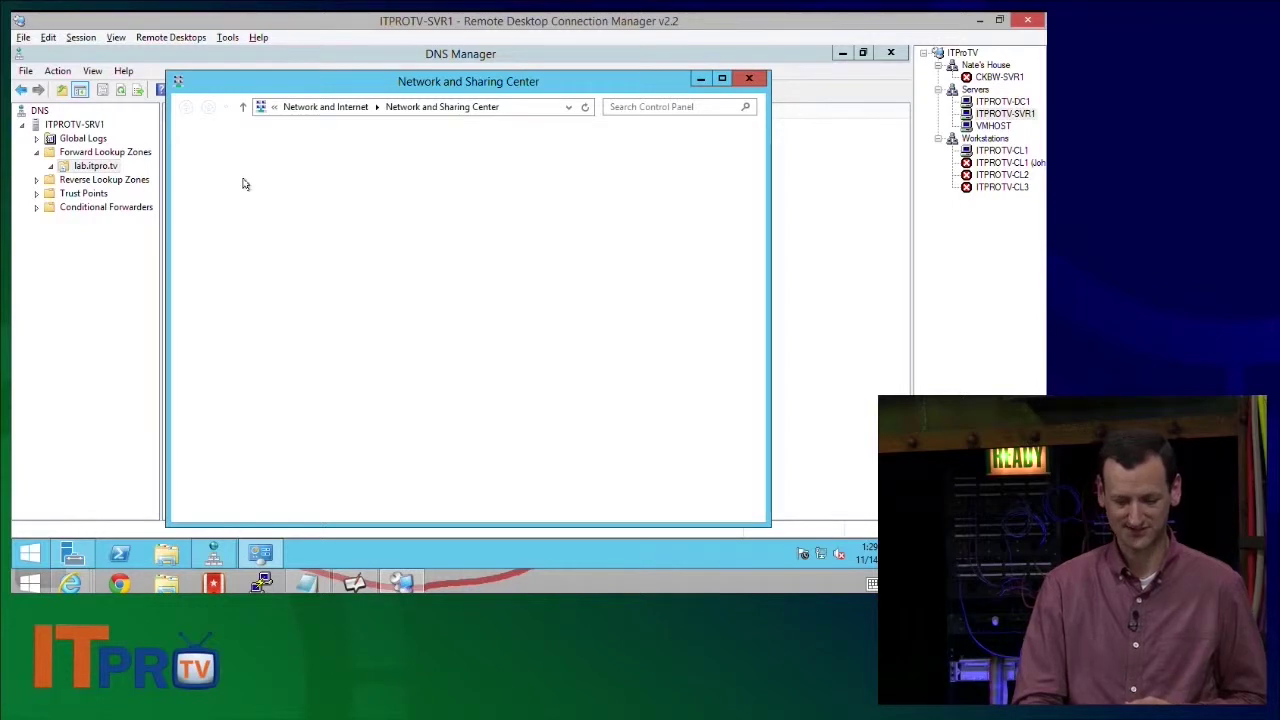
Open the IPv4 properties of the Ethernet adapter.
click(241, 166)
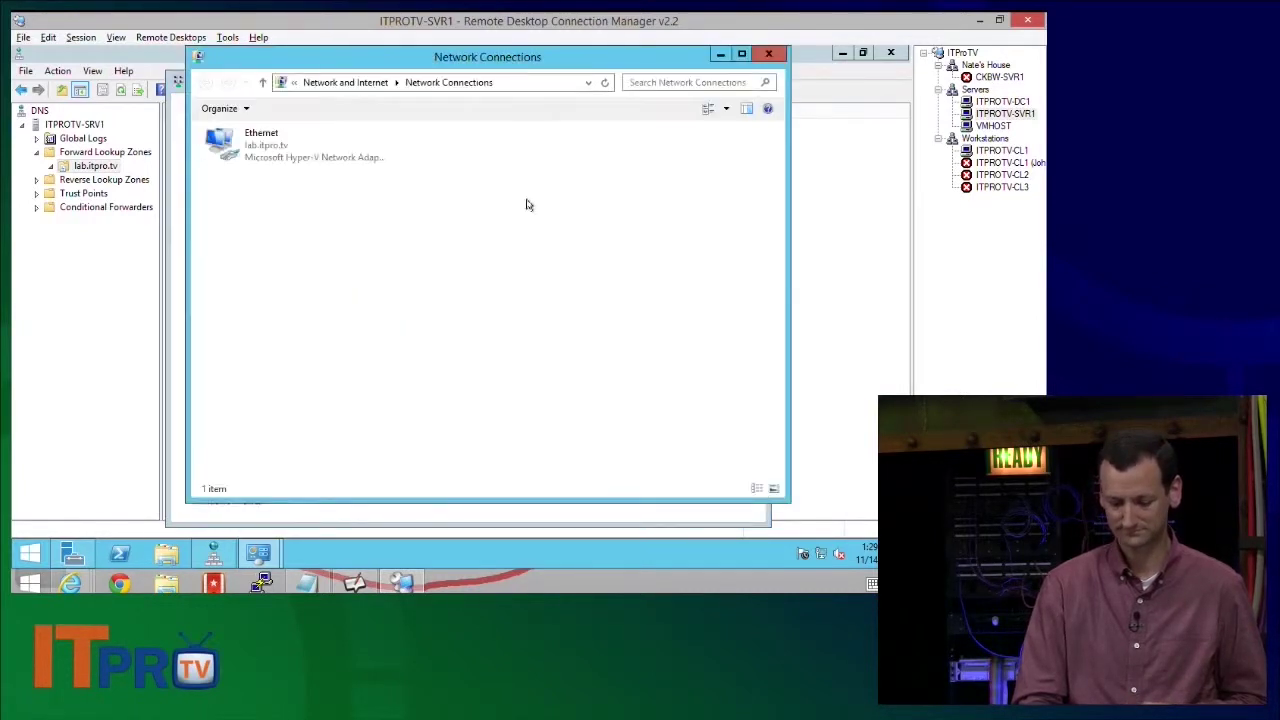
click(251, 147)
right_click(251, 147)
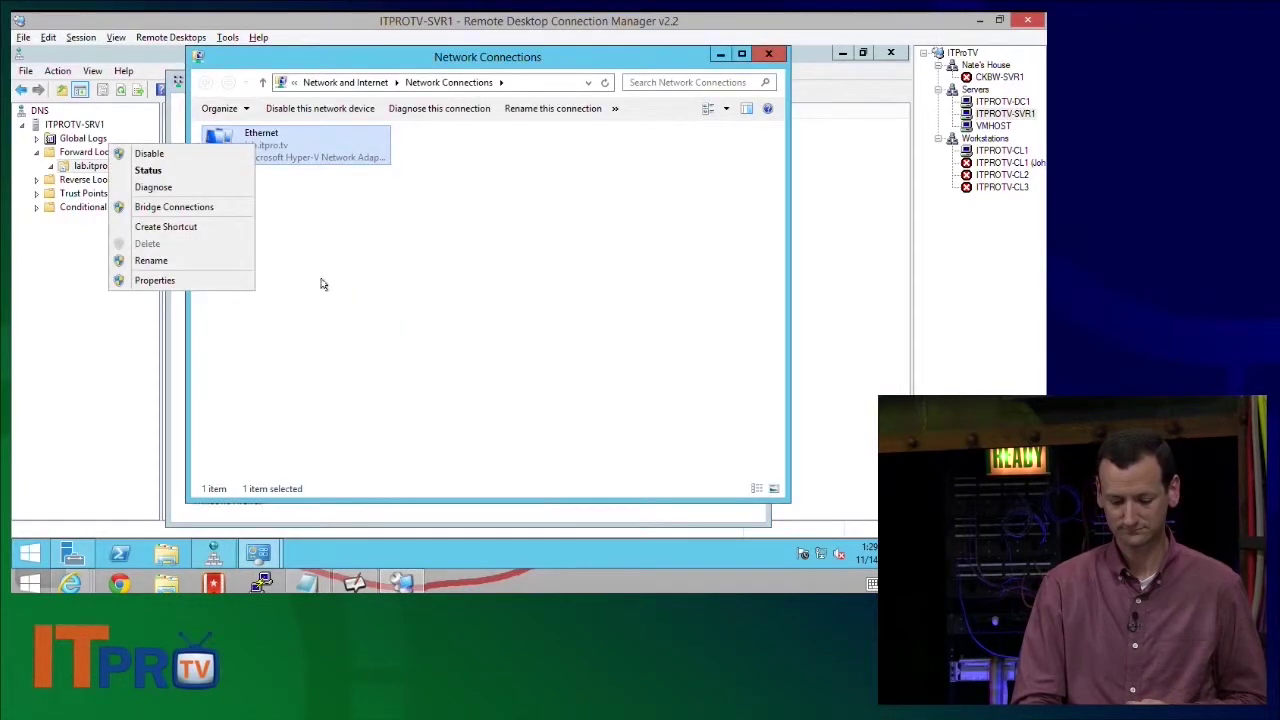
click(194, 278)
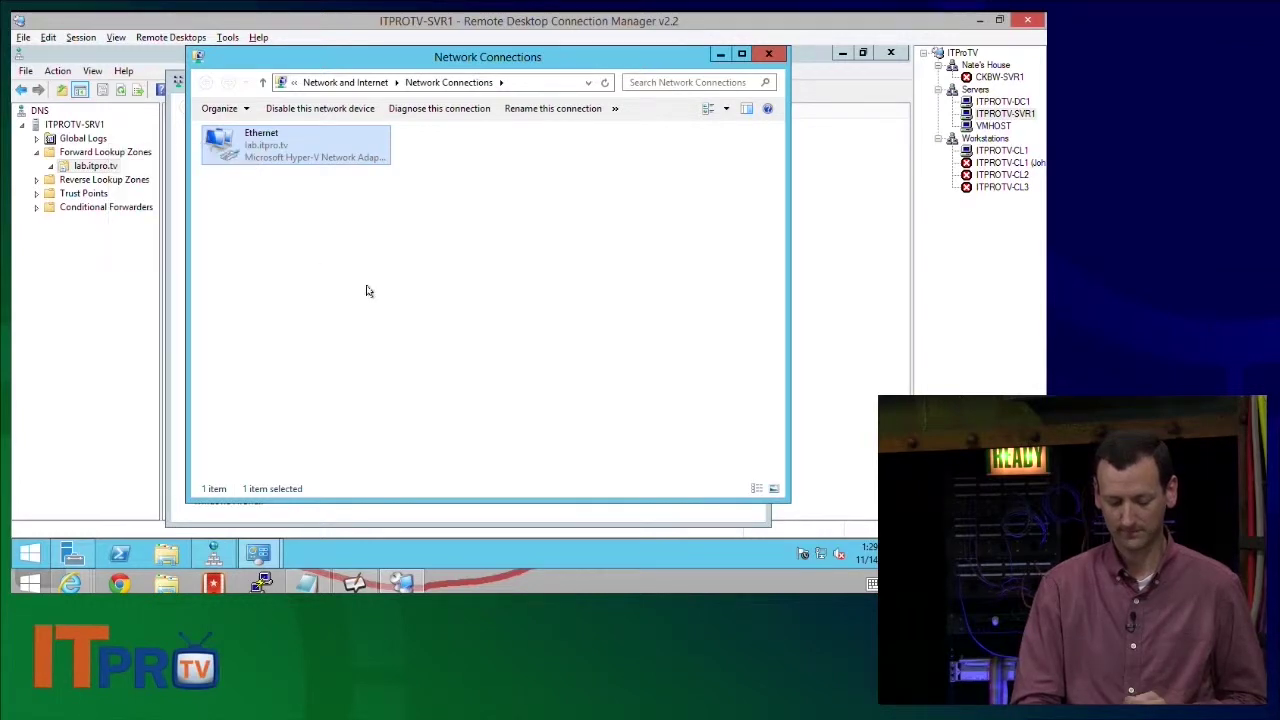
click(372, 337)
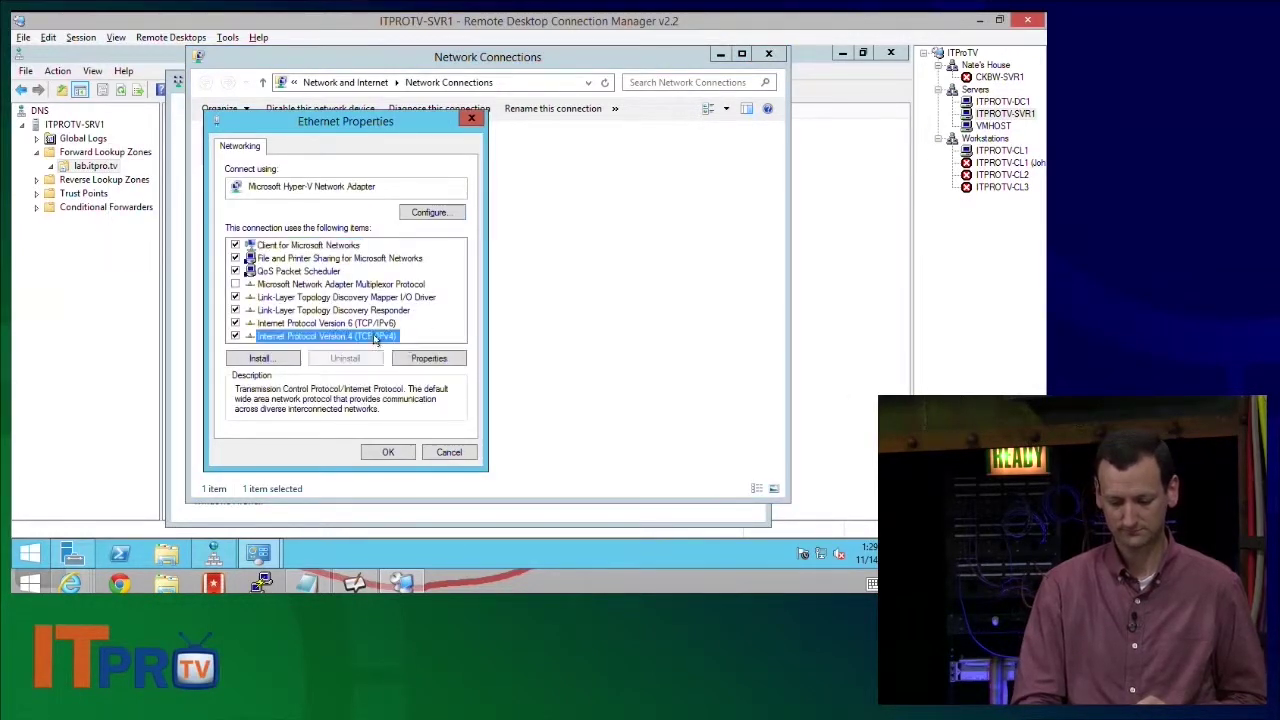
click(427, 358)
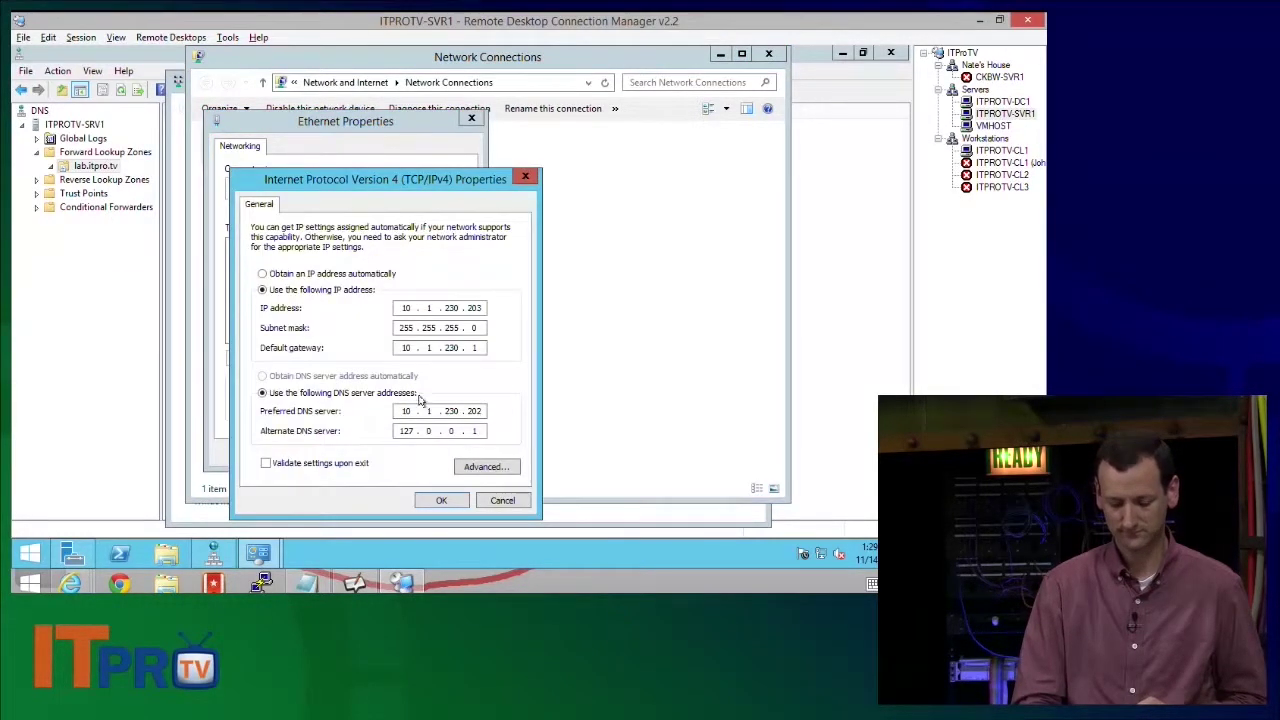
Replace the alternate DNS server 127.0.0.1 with 10.1.230.202 and save the adapter settings.
click(479, 412)
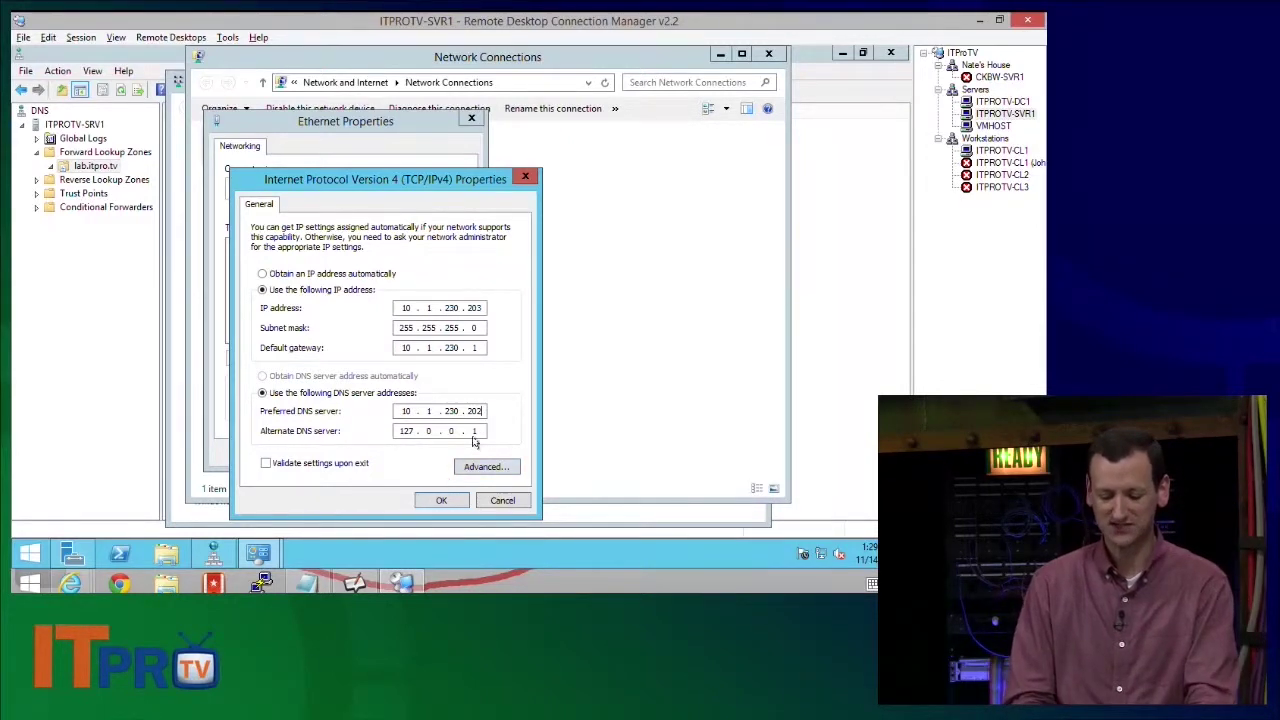
click(476, 430)
key(BackSpace)
key(BackSpace)
key(BackSpace)
key(BackSpace)
key(BackSpace)
key(BackSpace)
key(BackSpace)
key(BackSpace)
key(BackSpace)
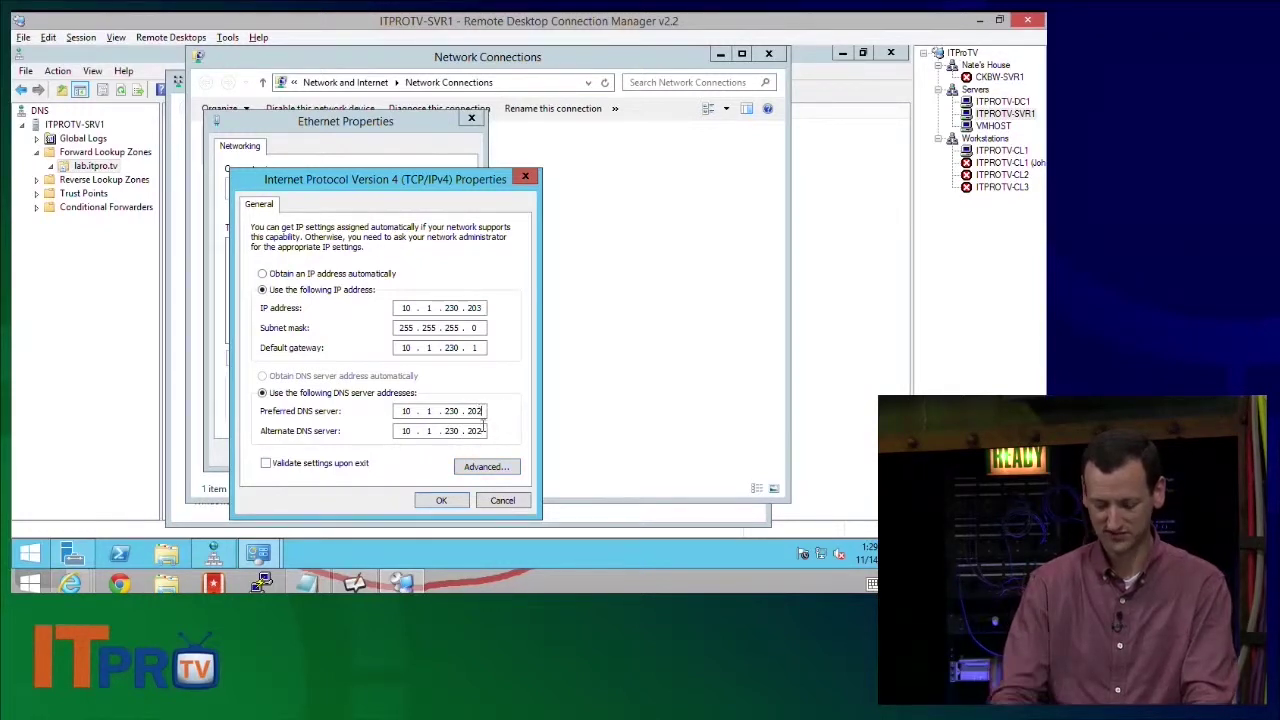
key(BackSpace)
text(3)
click(446, 500)
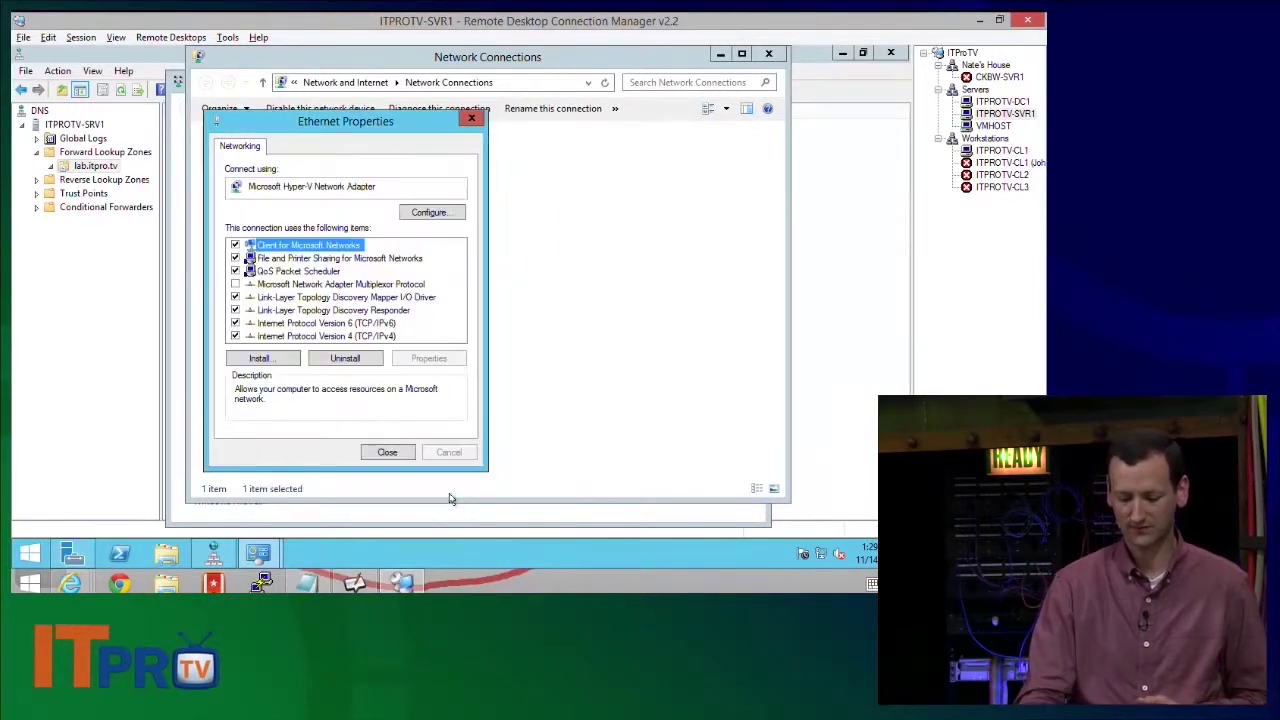
click(384, 452)
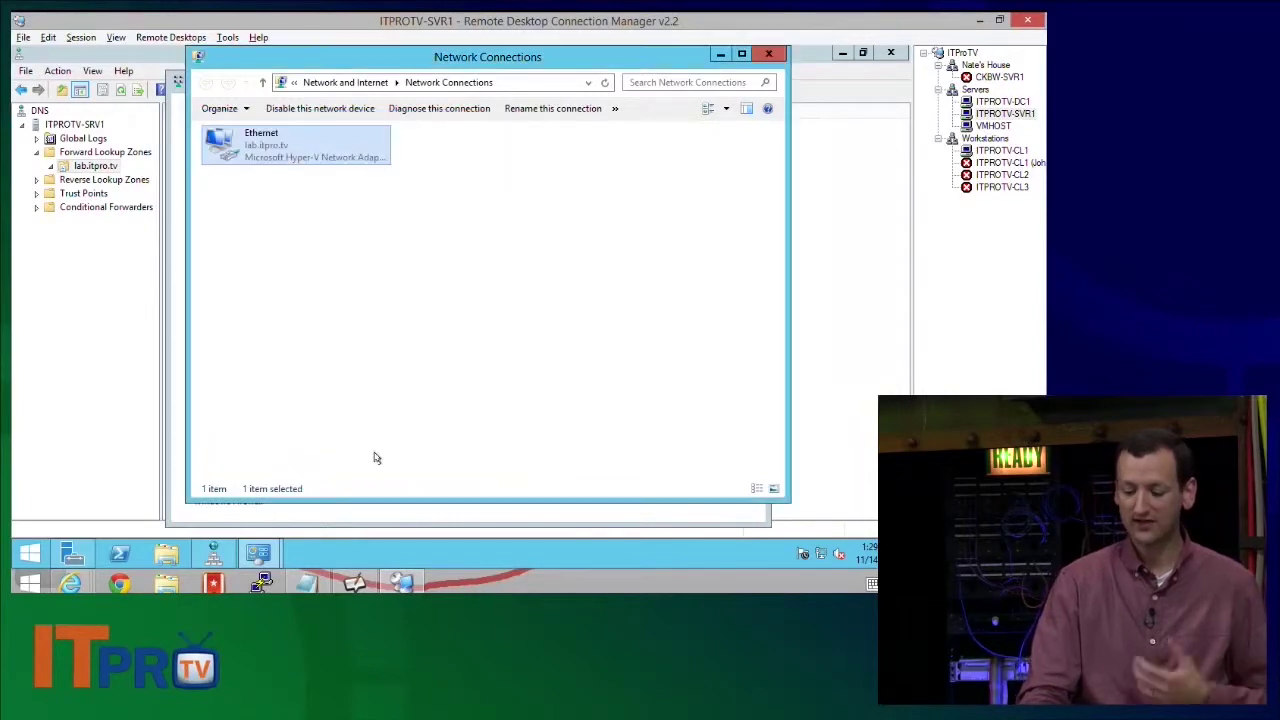
click(530, 310)
Close the network windows and search the Start screen for 'service'.
click(768, 54)
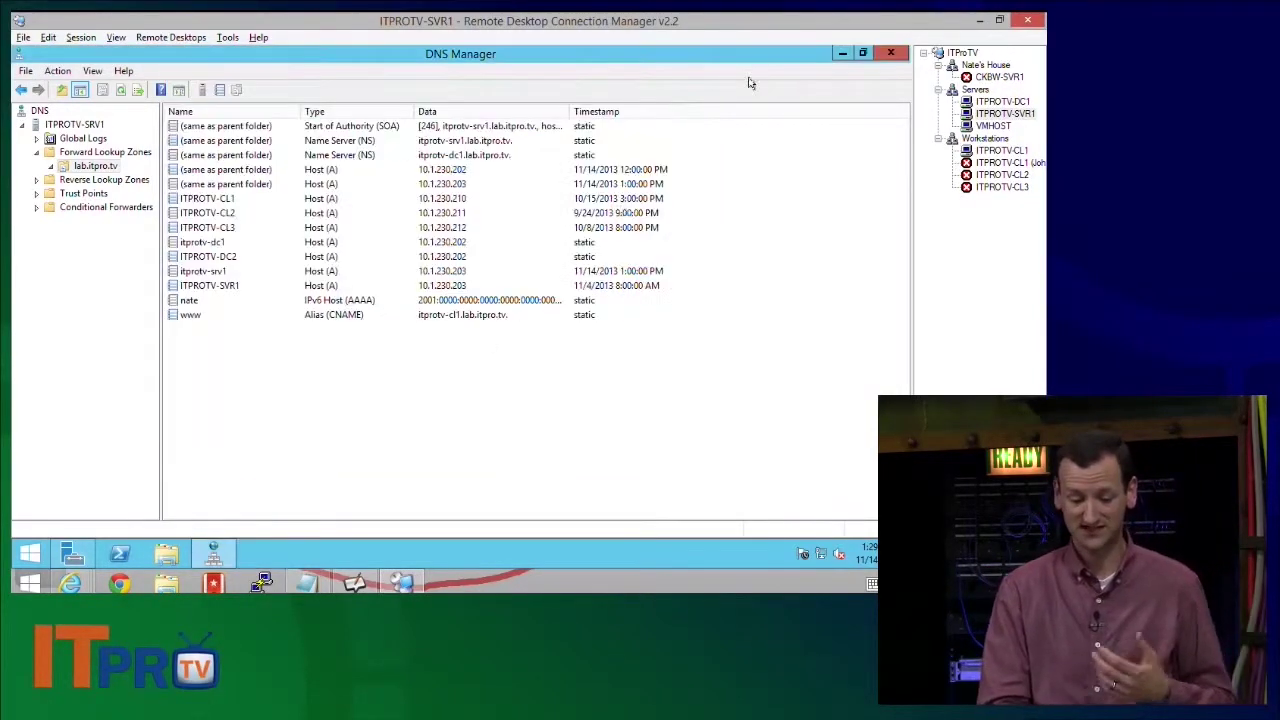
click(749, 80)
click(85, 152)
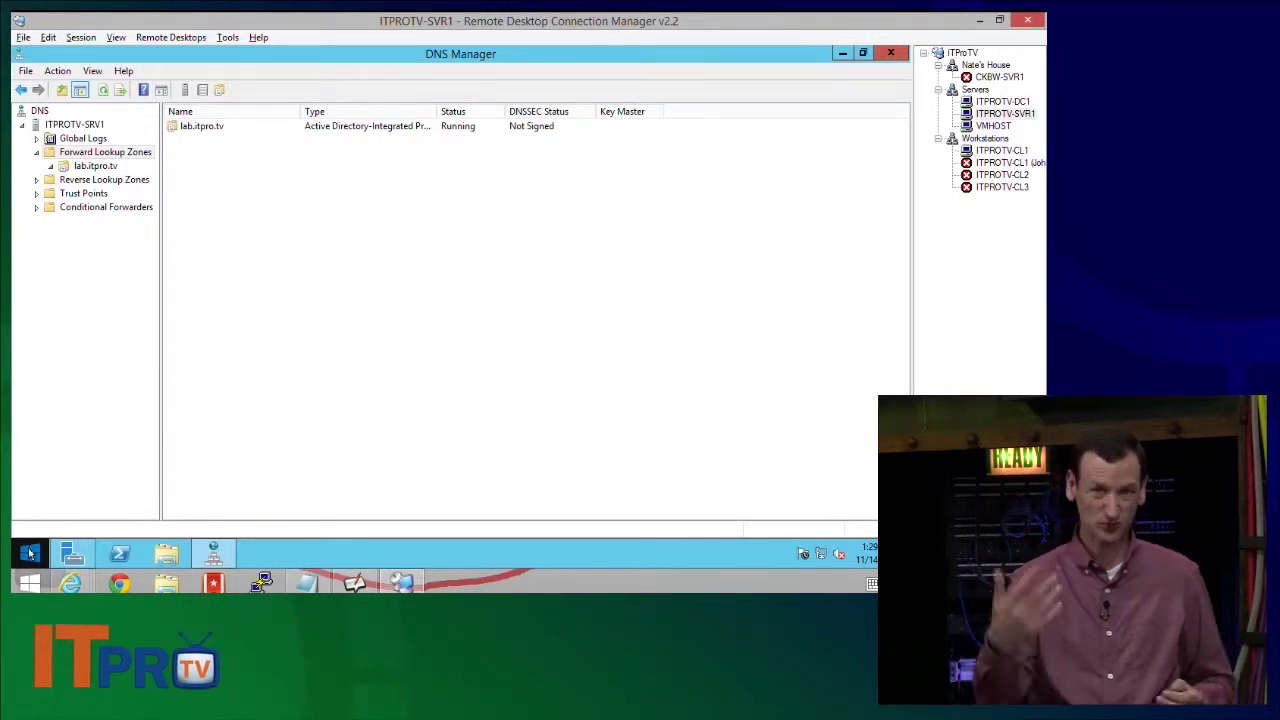
click(30, 553)
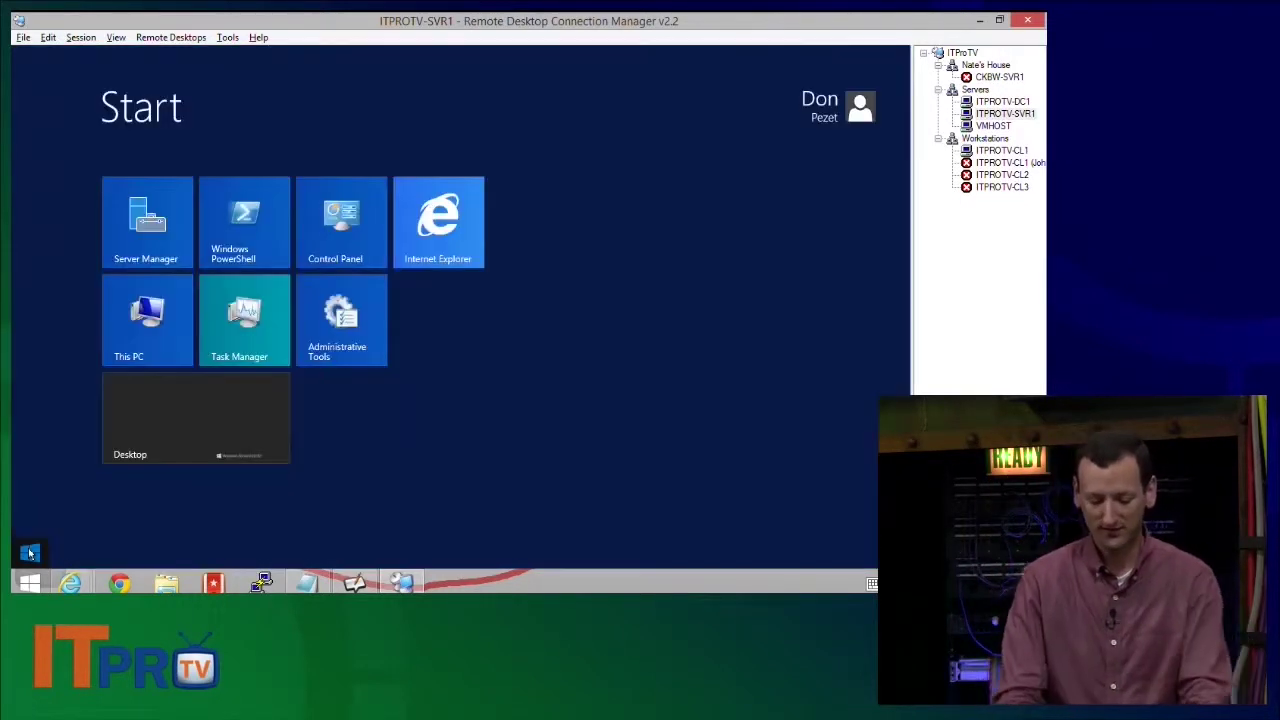
text(ser)
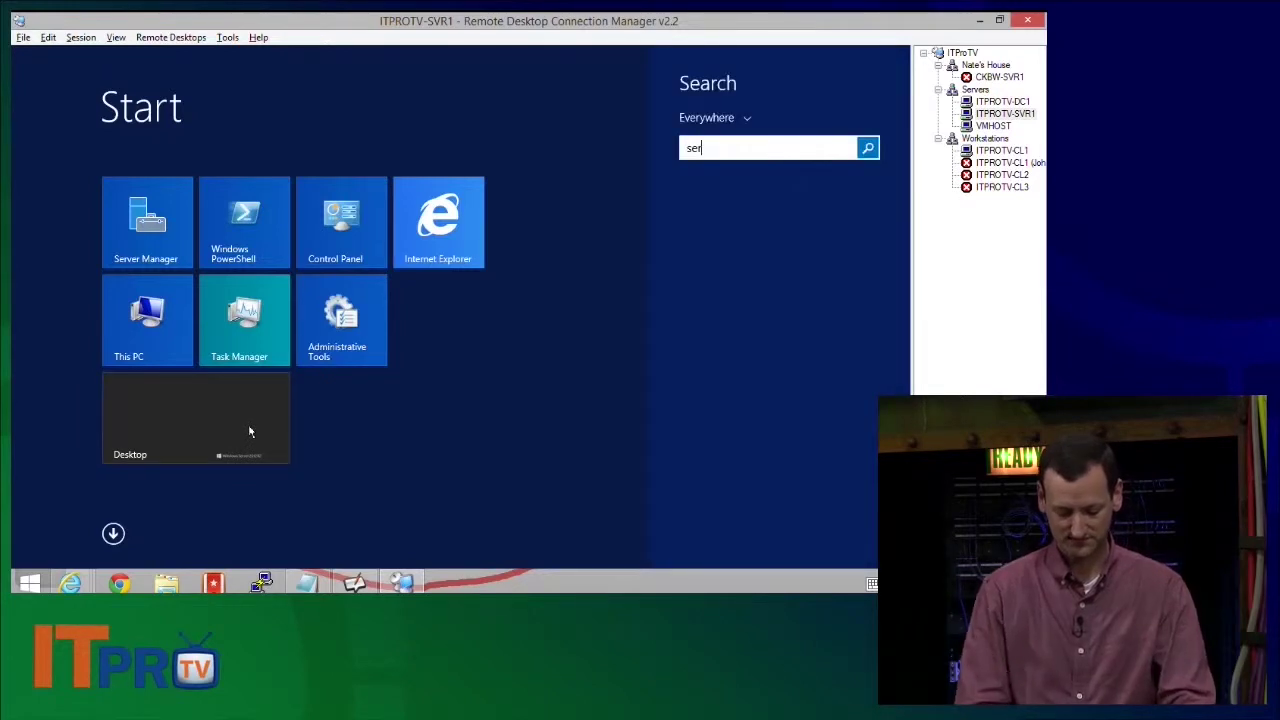
text(vice)
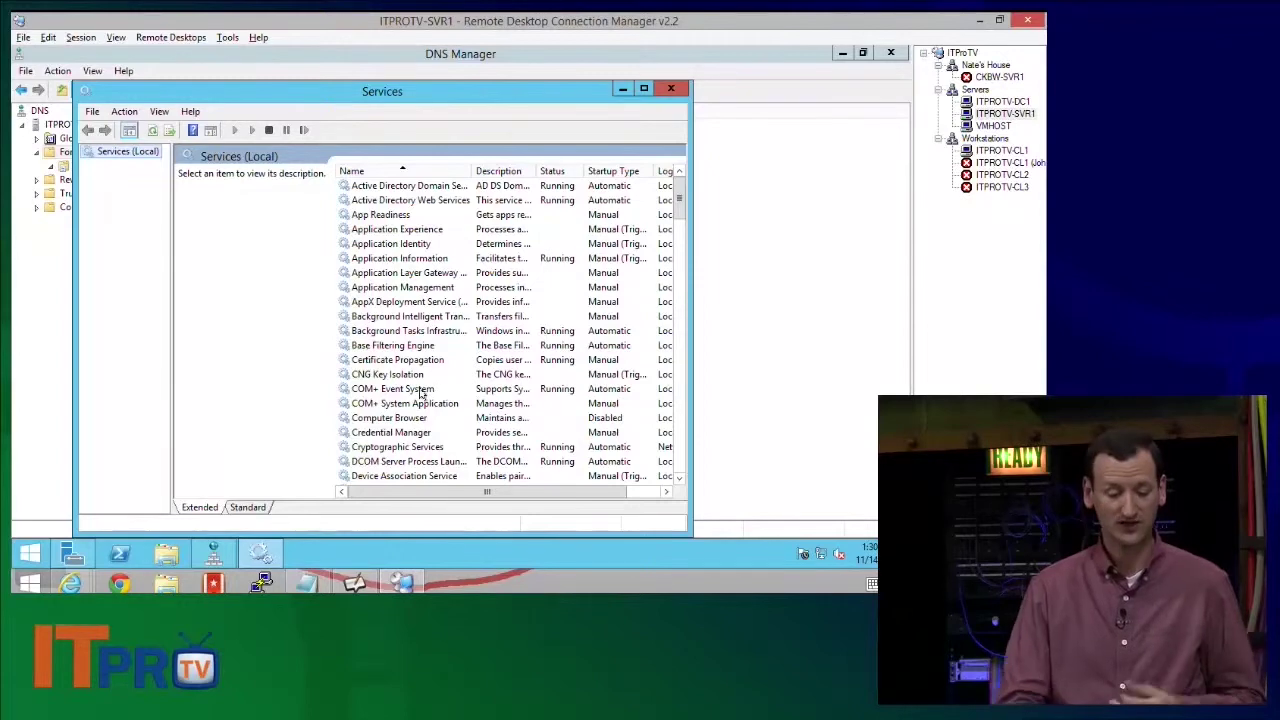
Select Netlogon in the local Services list and restart it.
click(421, 392)
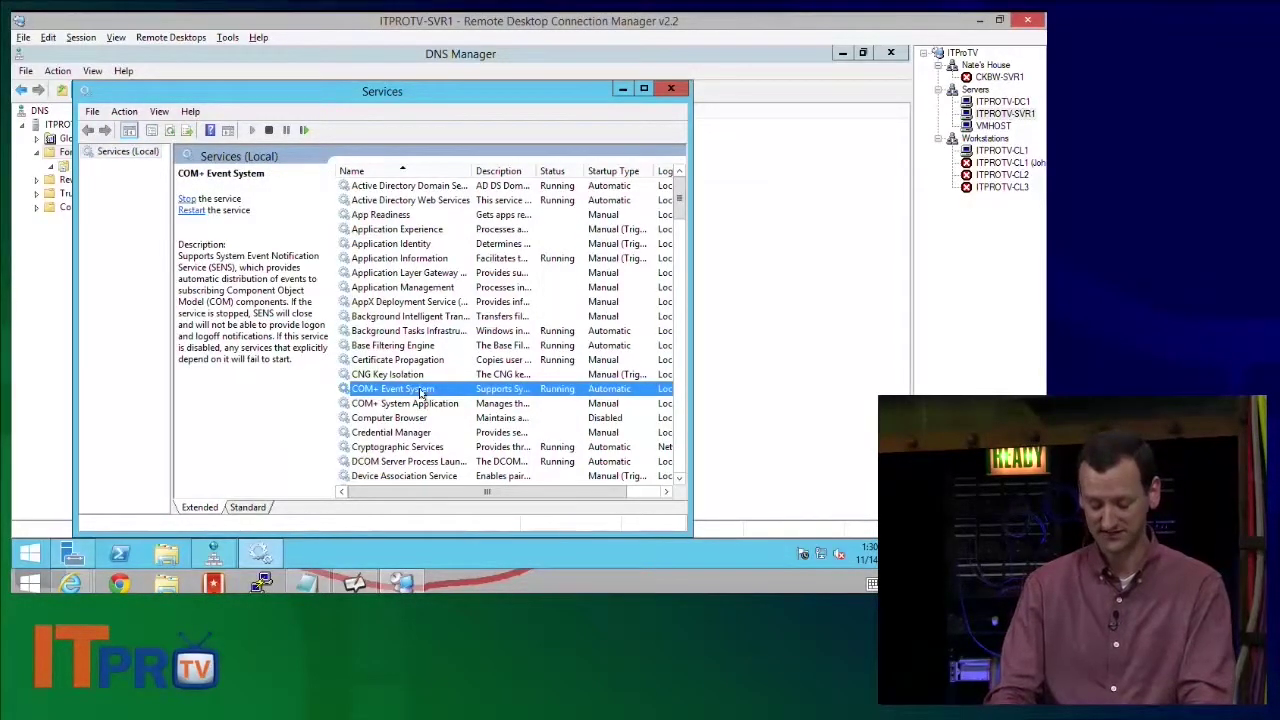
key(n)
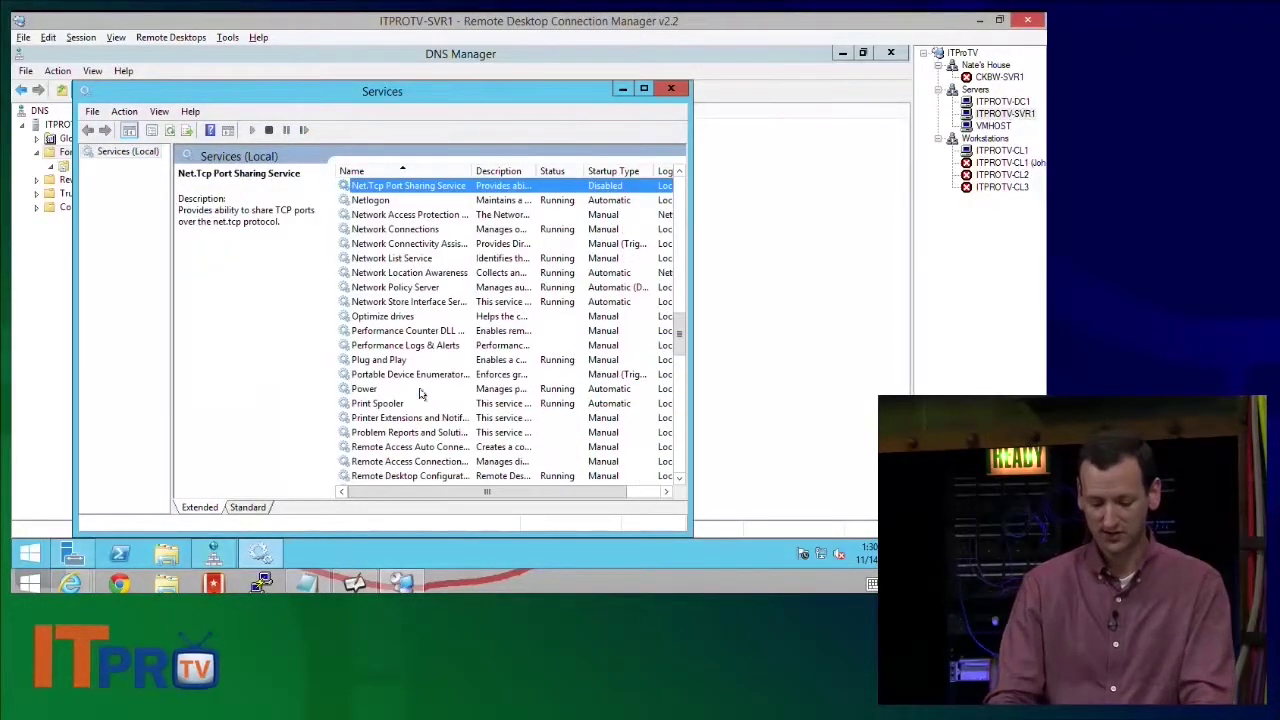
click(401, 203)
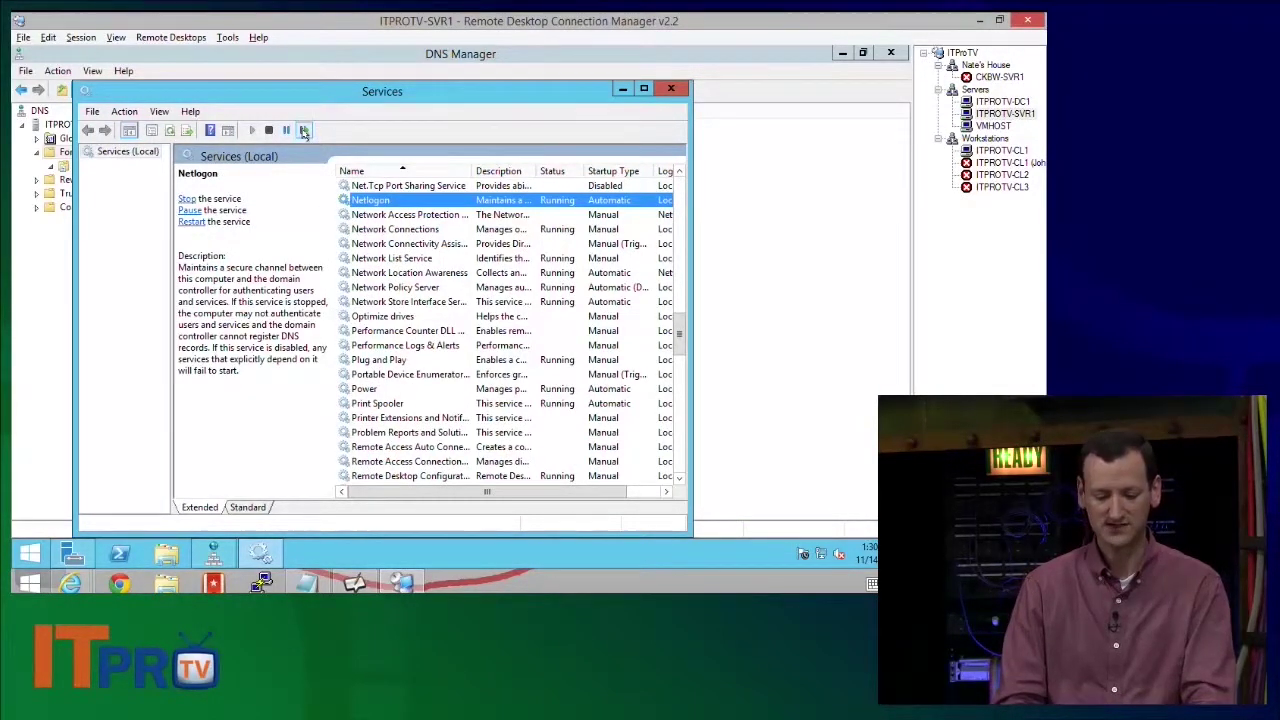
click(304, 131)
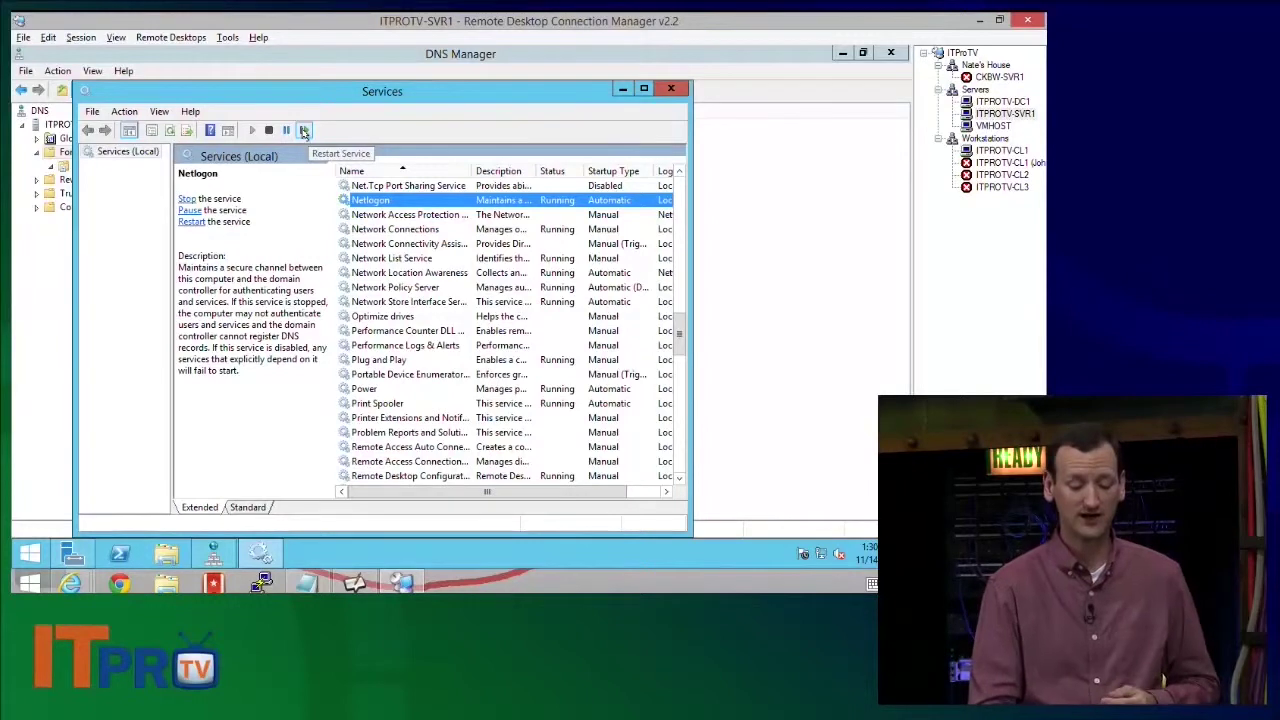
Refresh Forward Lookup Zones on ITPROTV-SRV1 in DNS Manager.
click(70, 140)
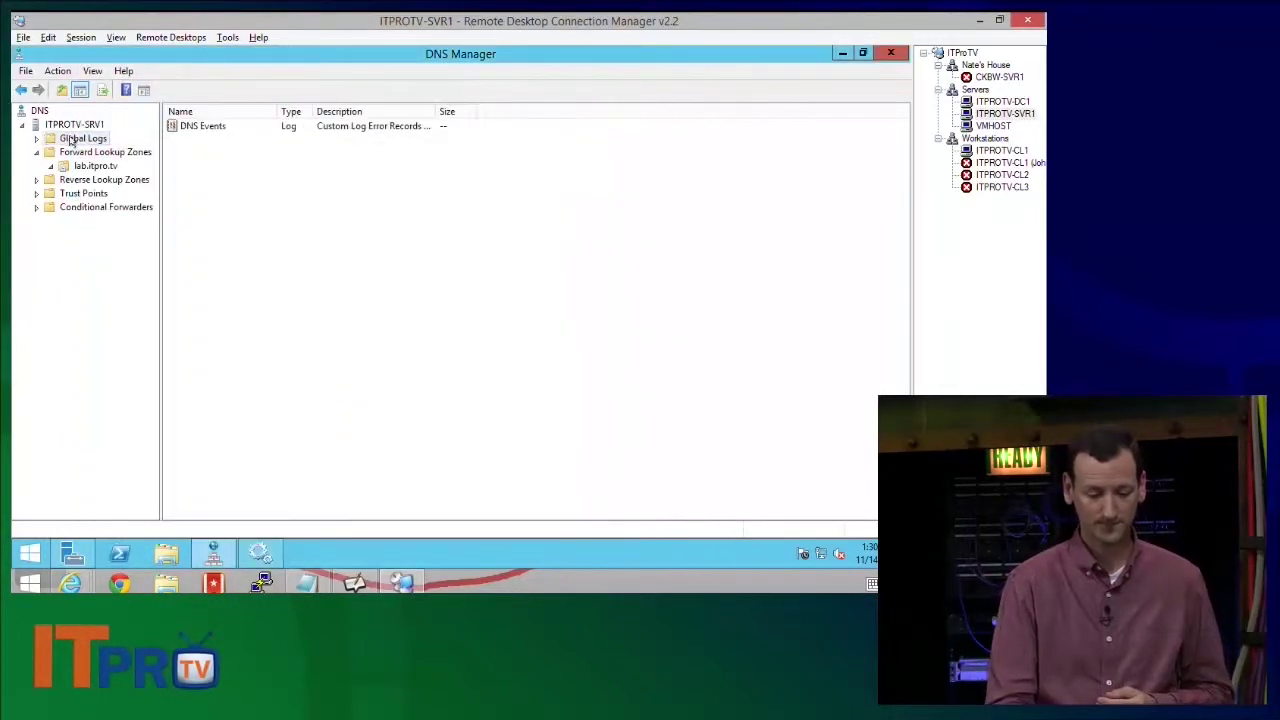
click(72, 125)
right_click(70, 125)
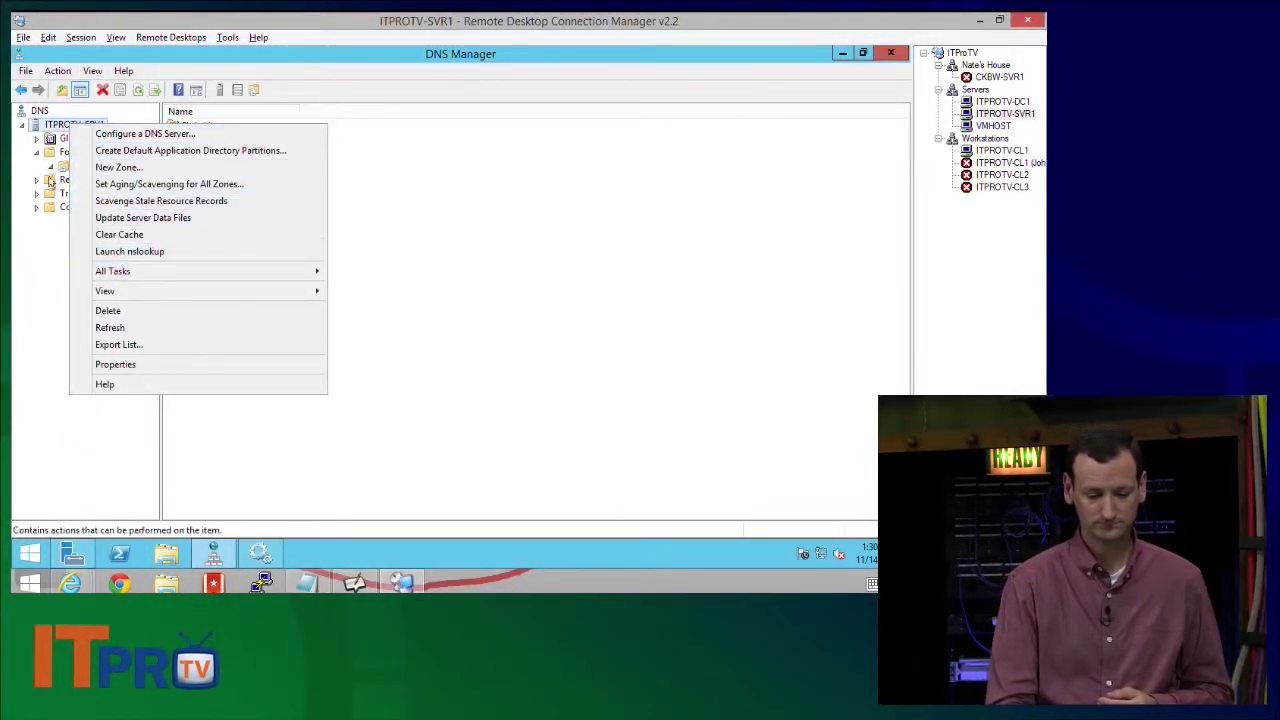
click(52, 153)
right_click(55, 151)
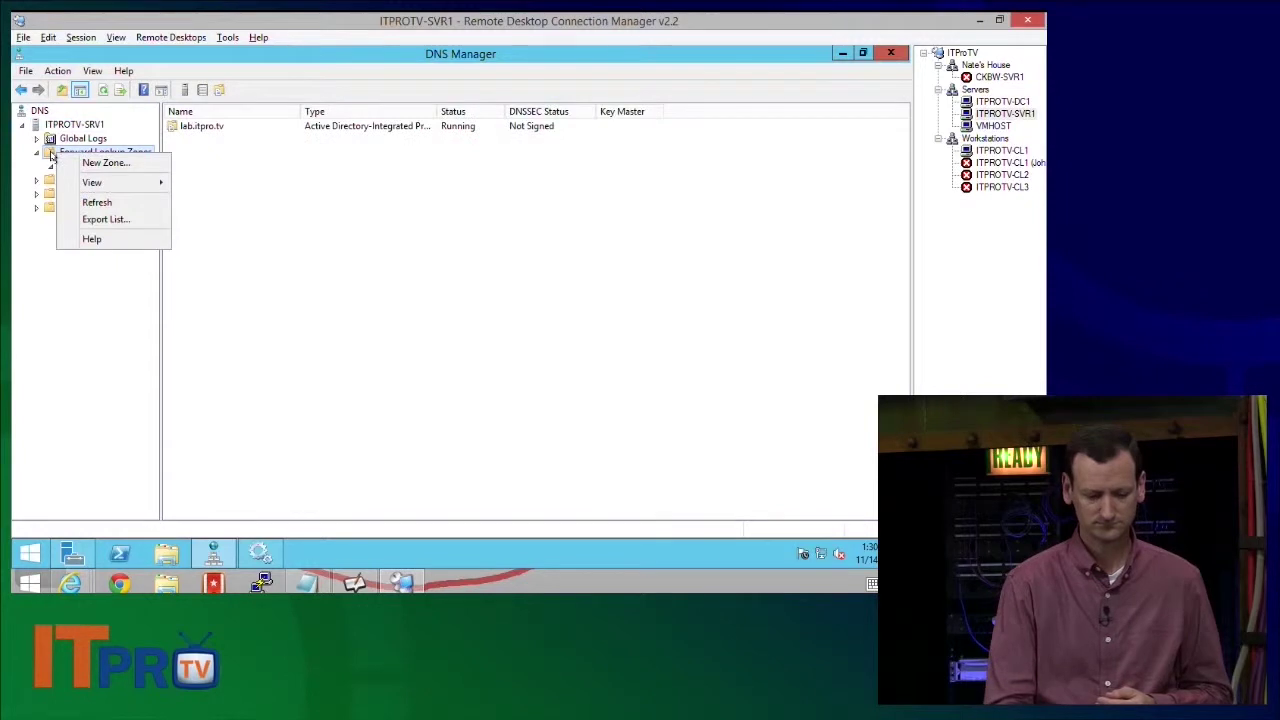
click(110, 204)
Inspect the regenerated _gc, _kerberos, _kpasswd and _ldap SRV records in lab.itpro.tv's _tcp folder.
click(92, 166)
click(50, 166)
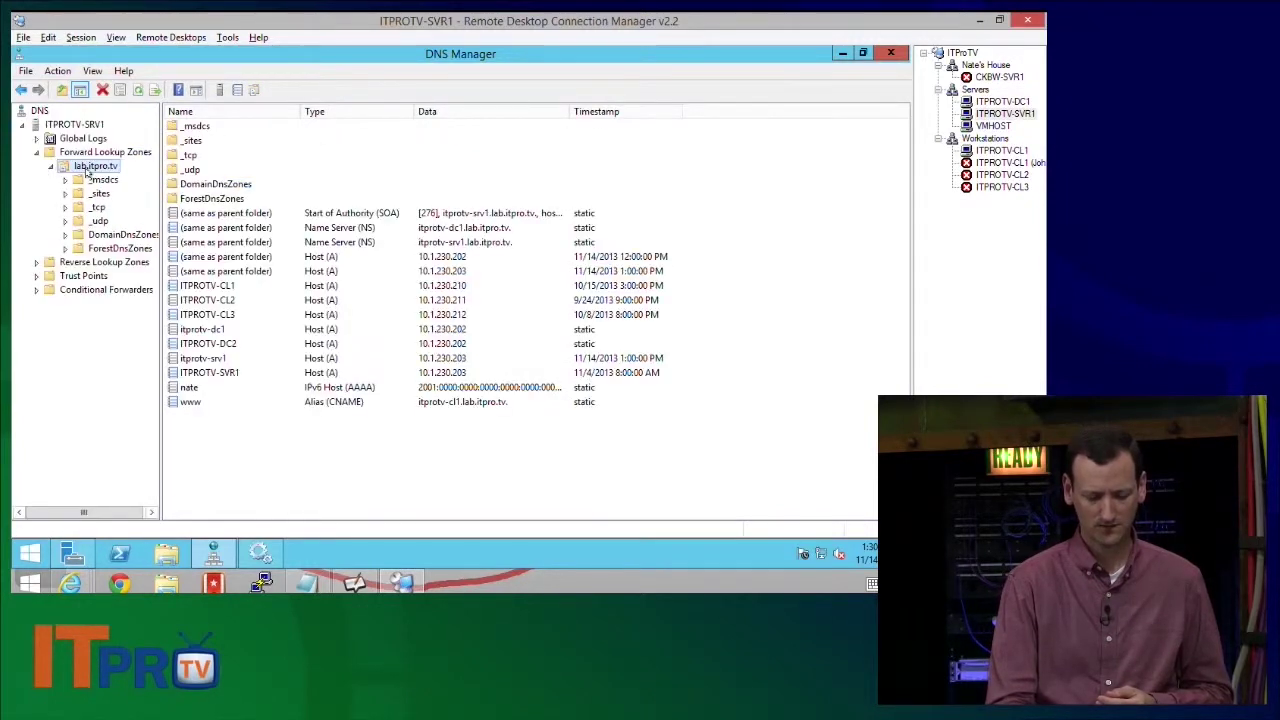
double_click(98, 182)
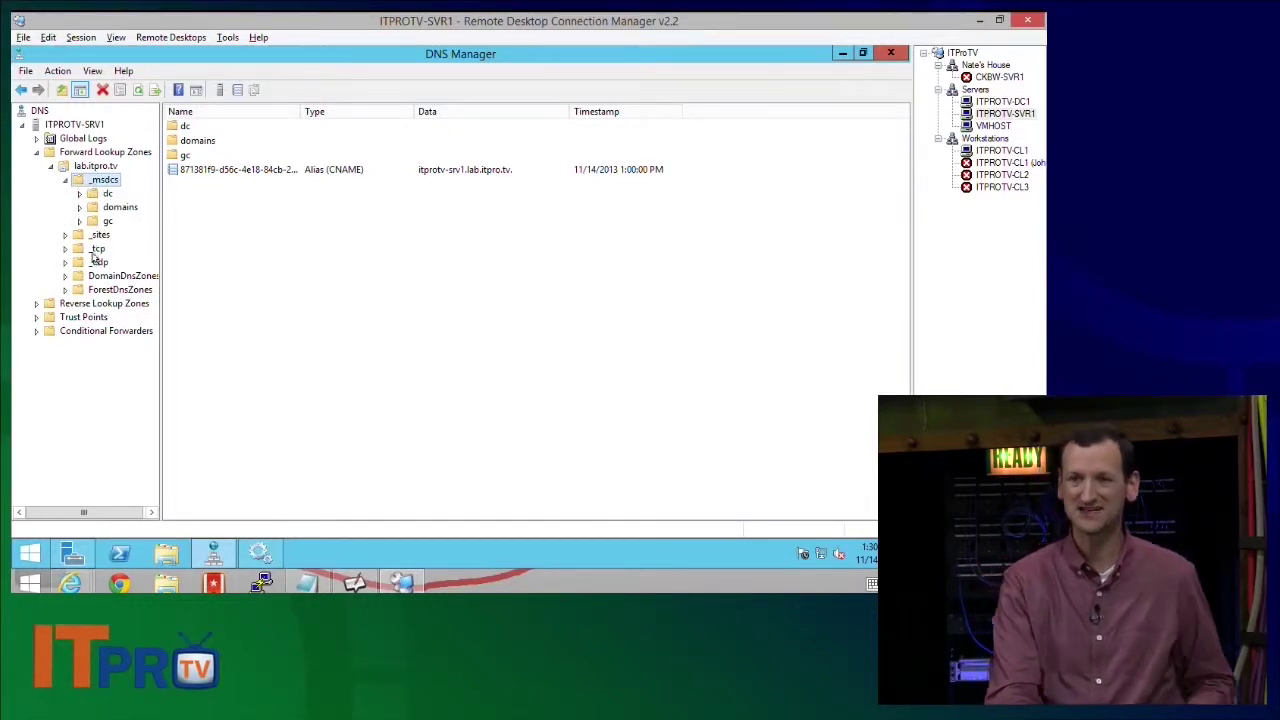
click(97, 249)
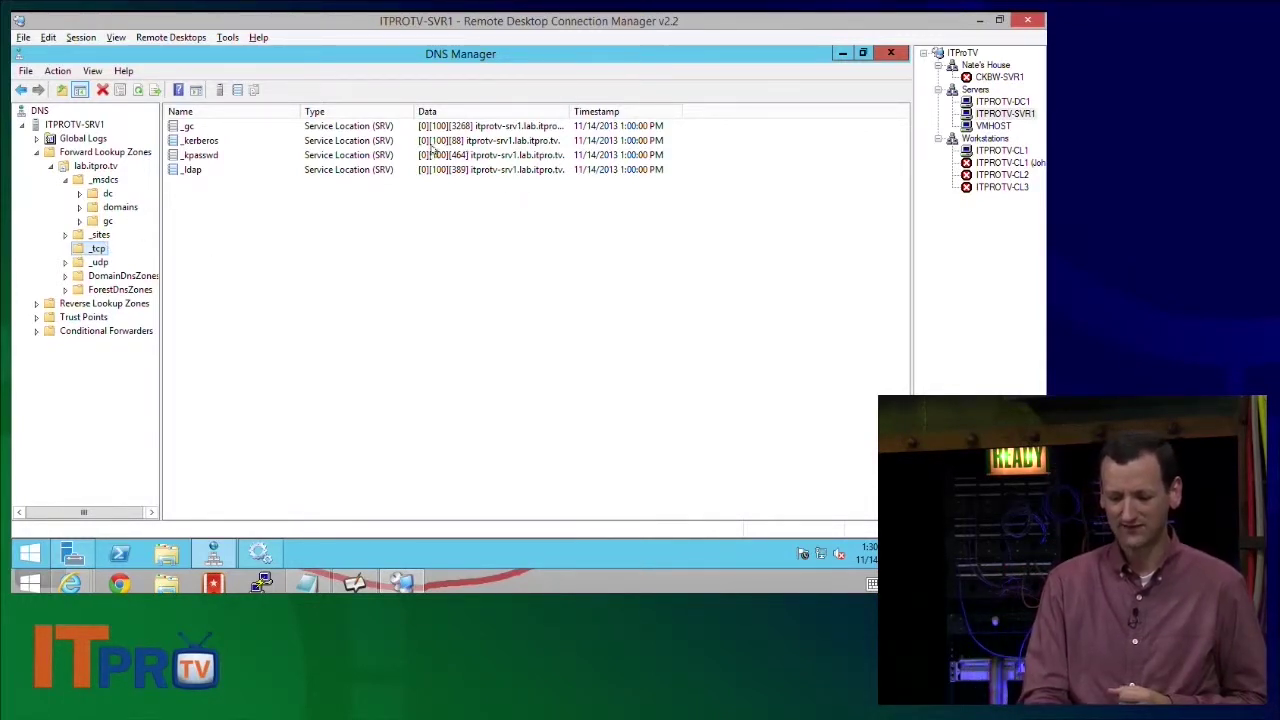
click(517, 128)
click(519, 142)
click(521, 156)
click(521, 171)
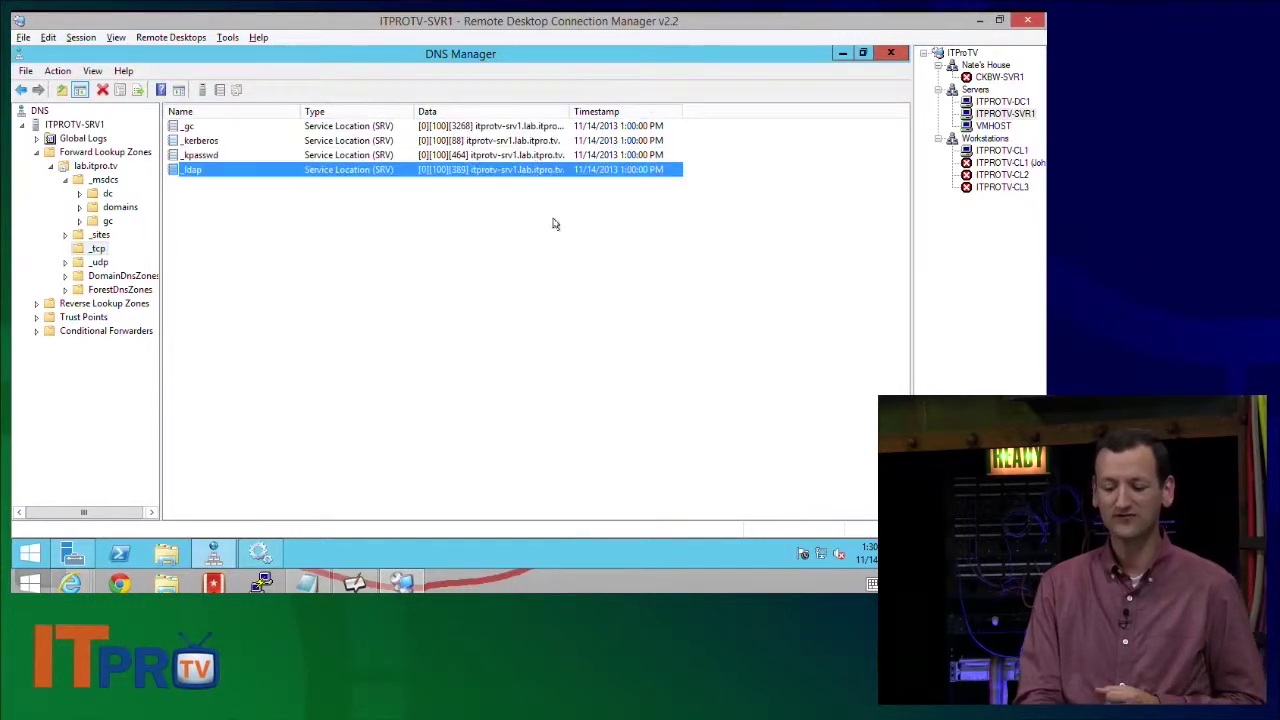
click(555, 224)
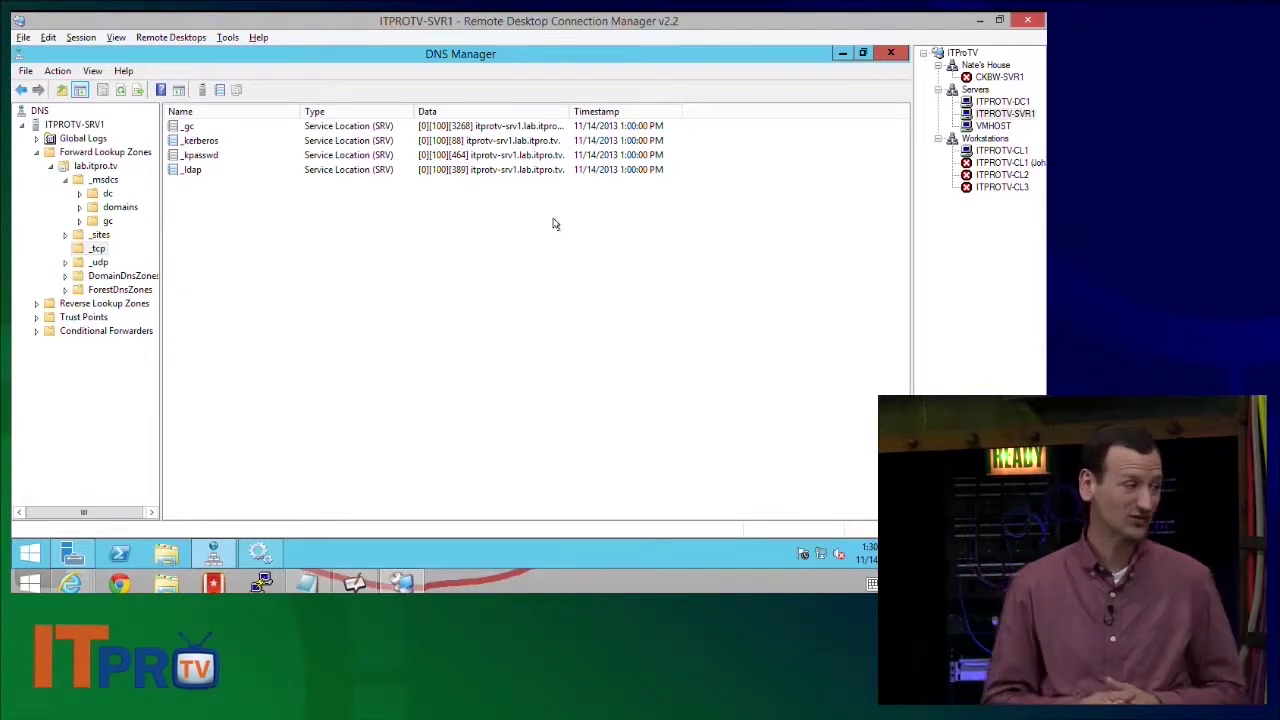
click(259, 553)
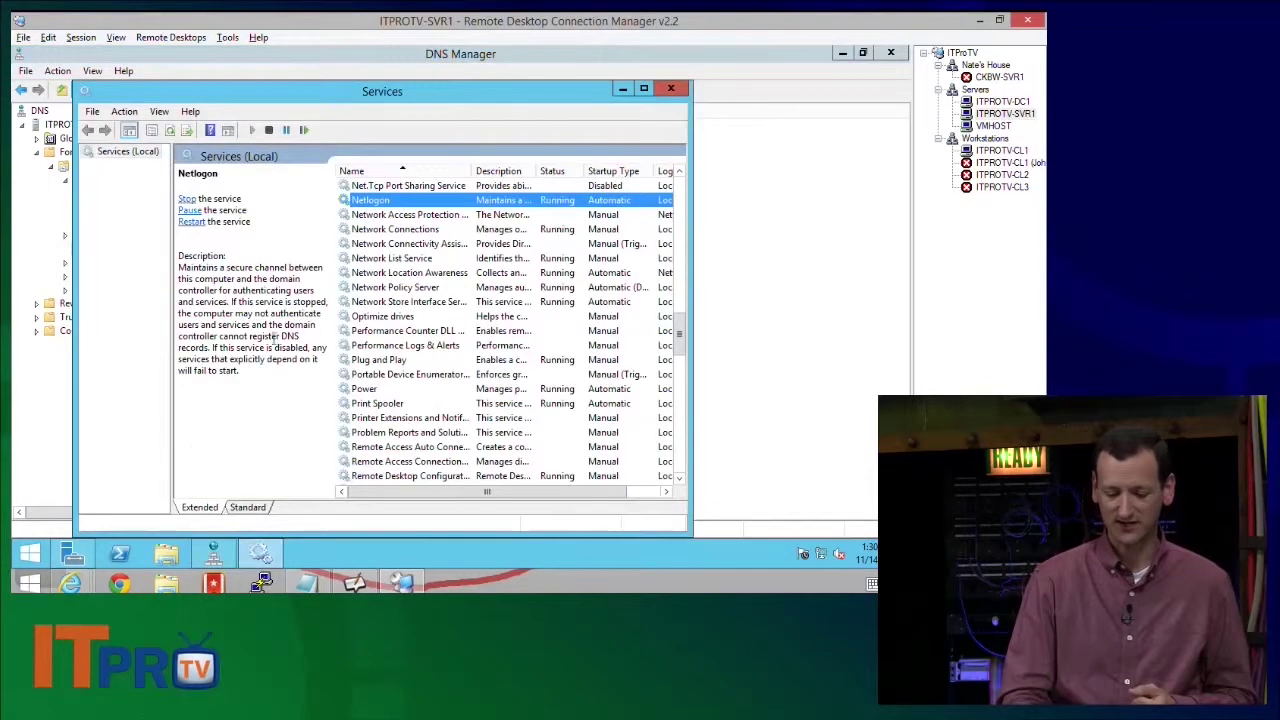
Connect the Services console to the computer itprotv-dc1.
right_click(125, 155)
click(152, 164)
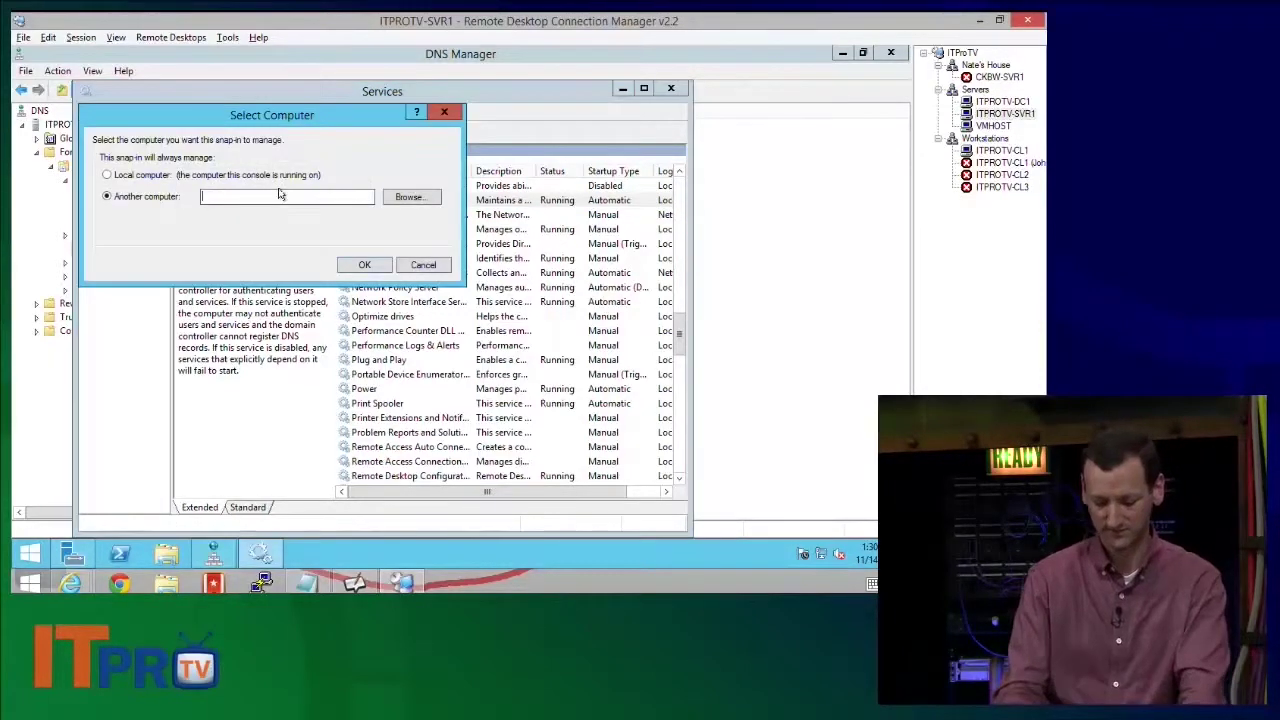
text(itprotv-dc1)
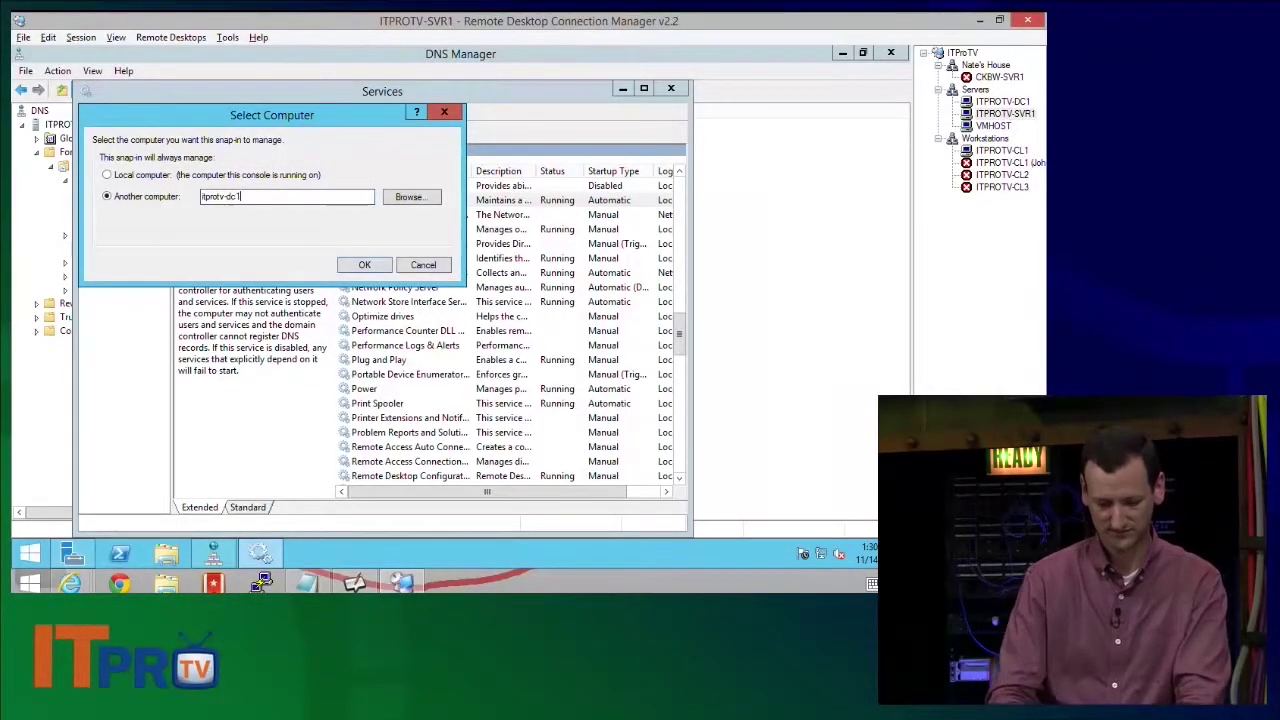
key(Return)
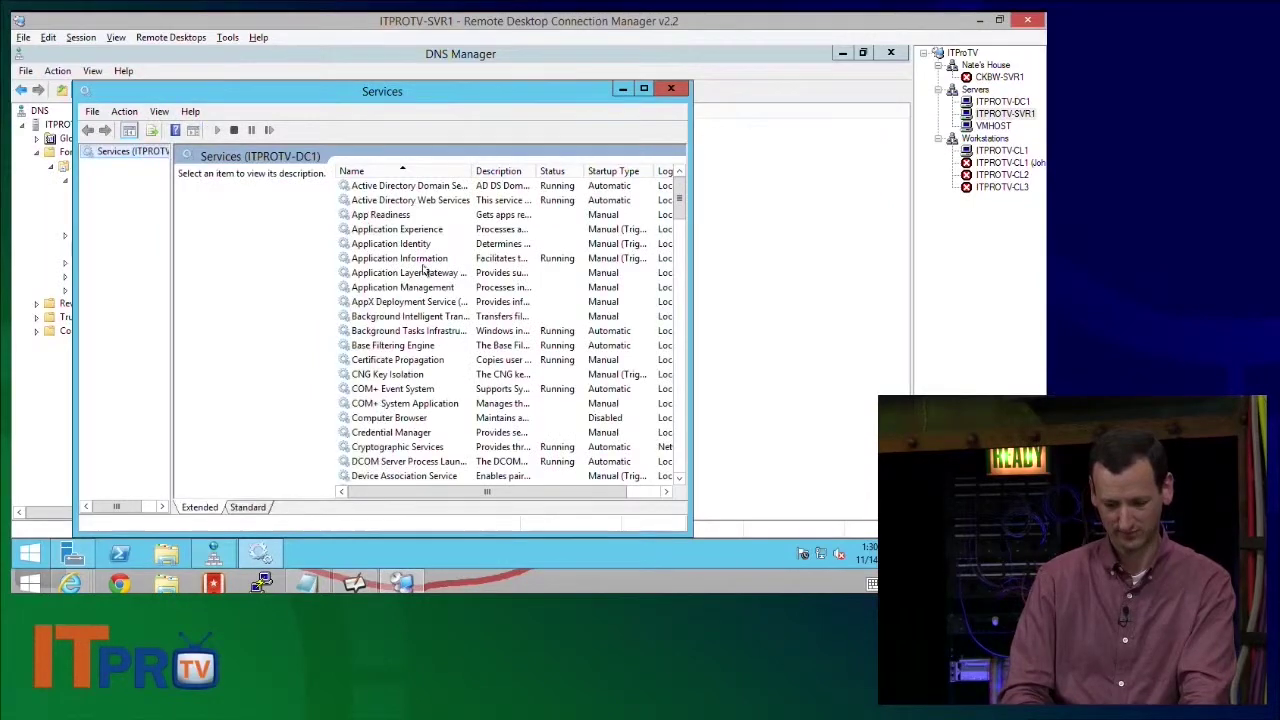
Restart the Netlogon service on ITPROTV-DC1.
scroll(677, 415, down, 14)
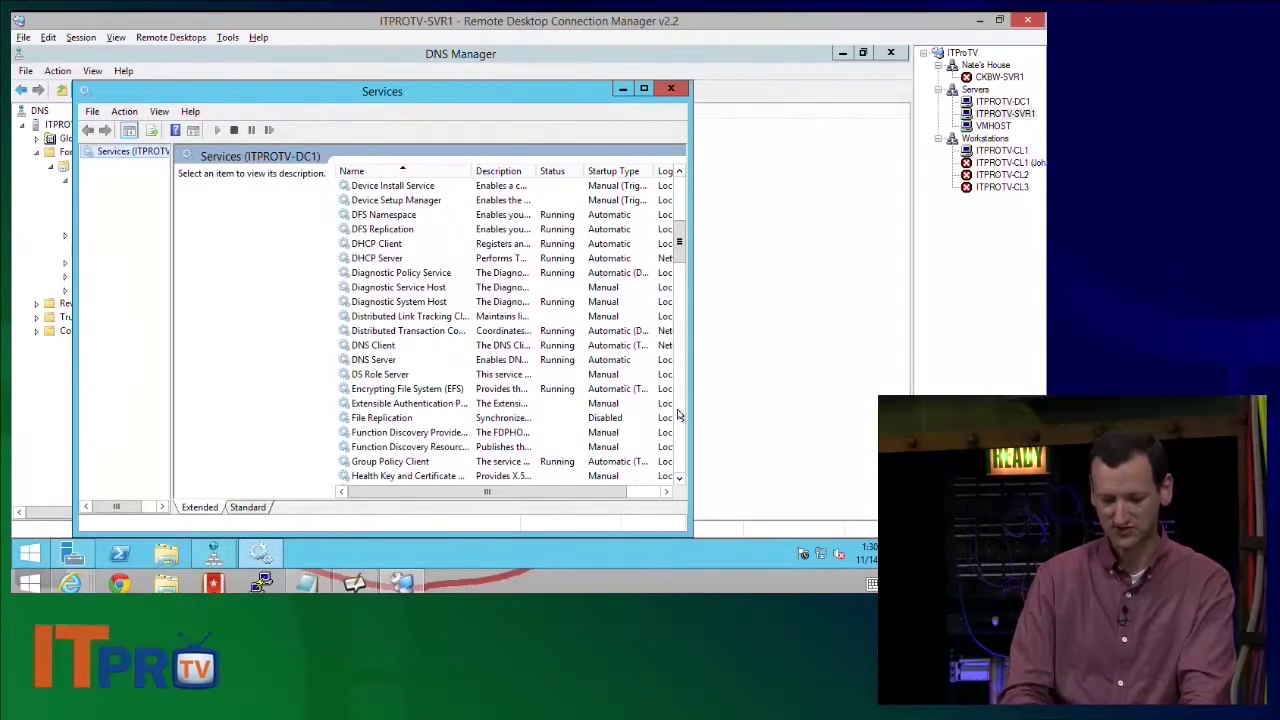
scroll(677, 415, down, 7)
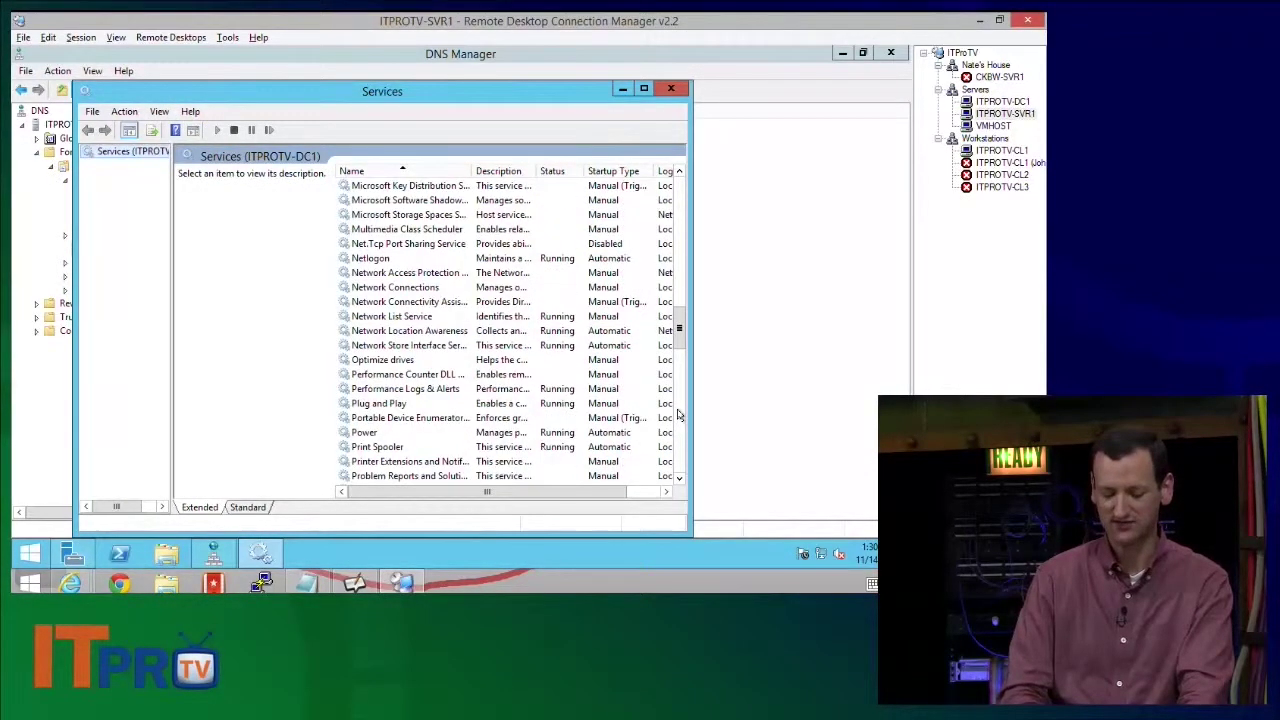
click(385, 259)
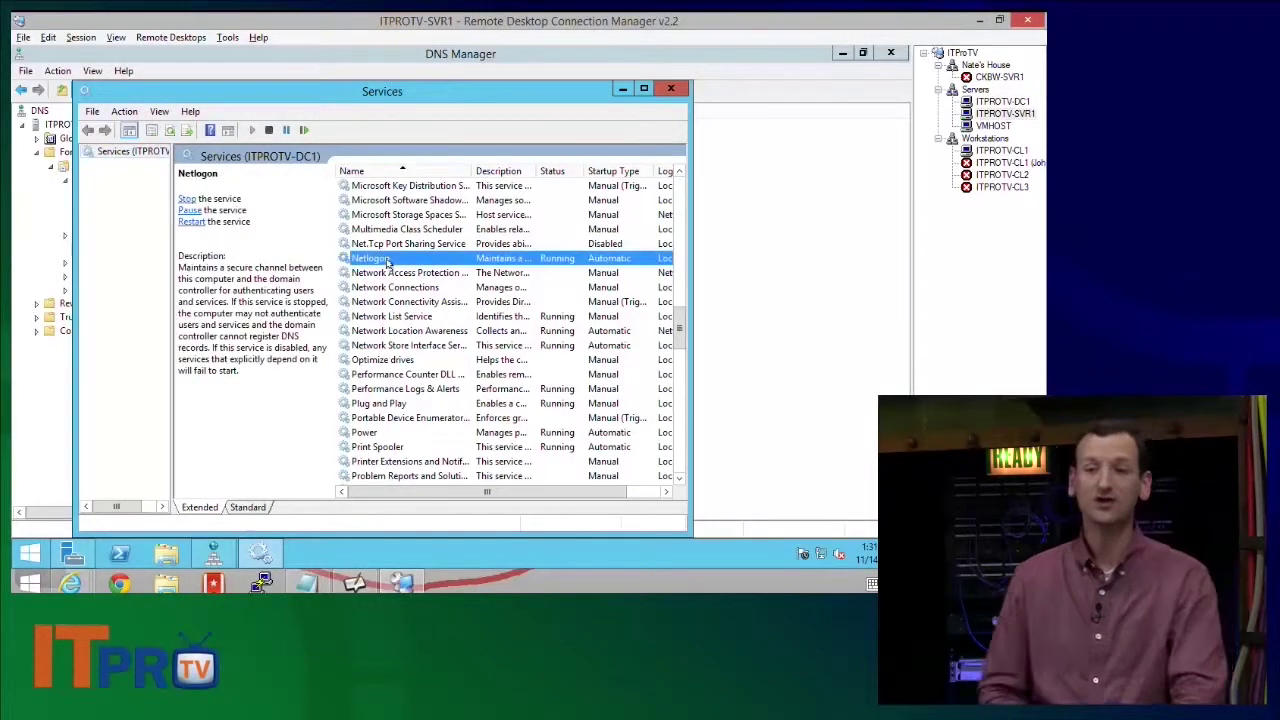
click(268, 130)
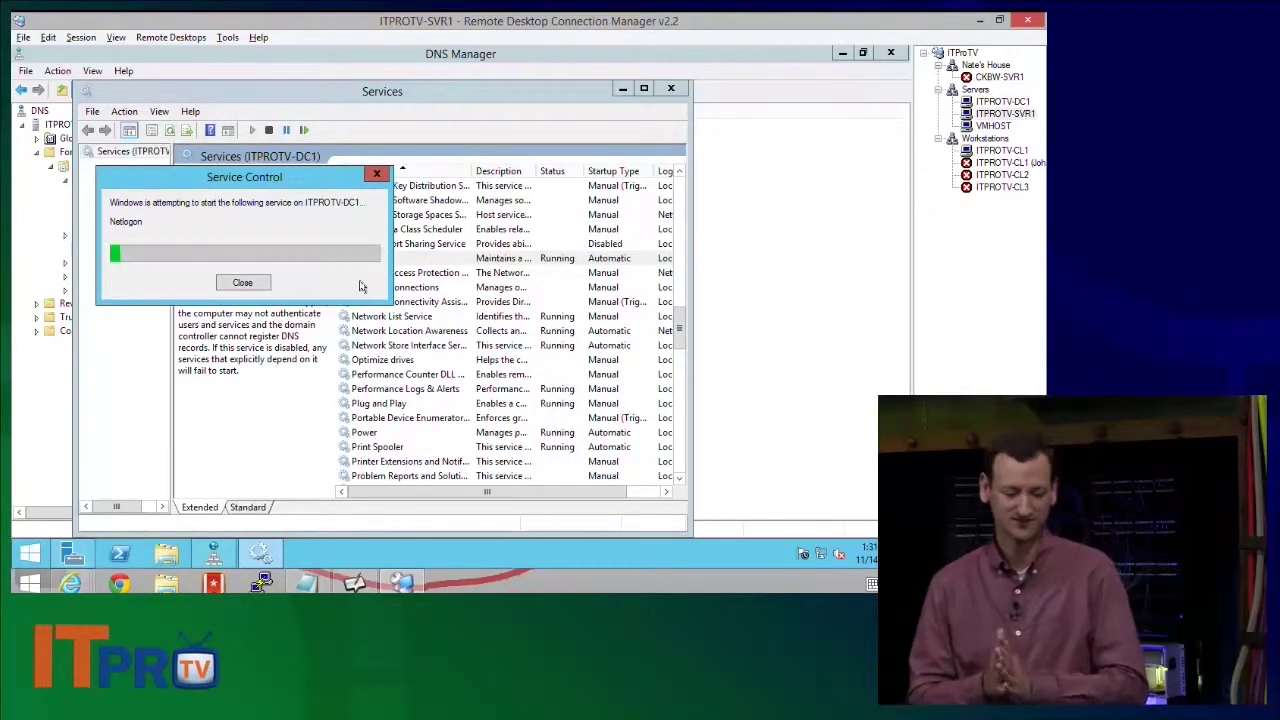